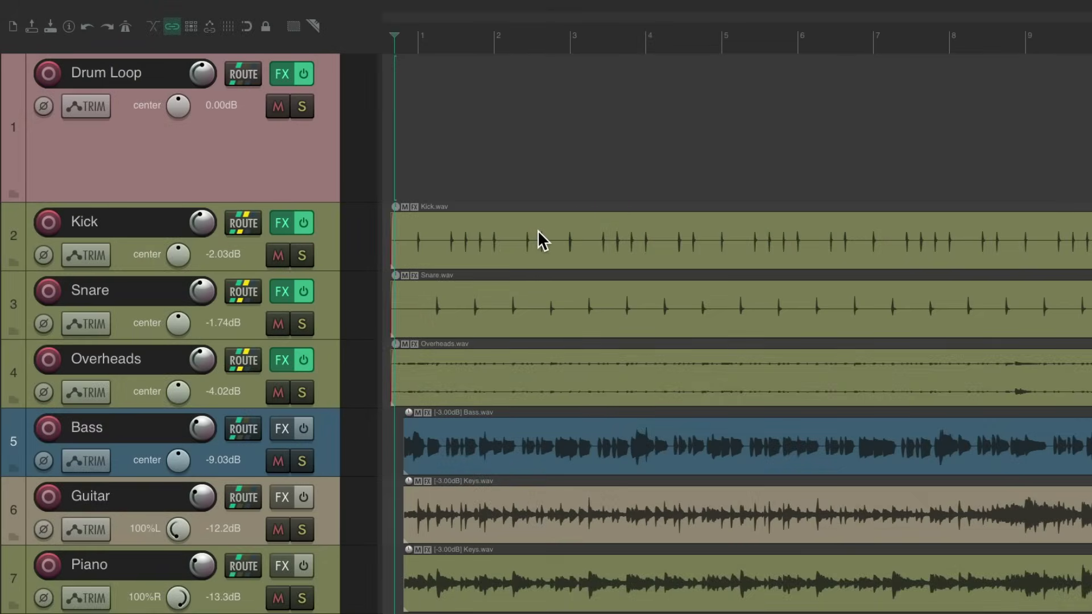
- Play the drums, bass, guitar and piano mix for about 14 seconds, then stop
key(space)
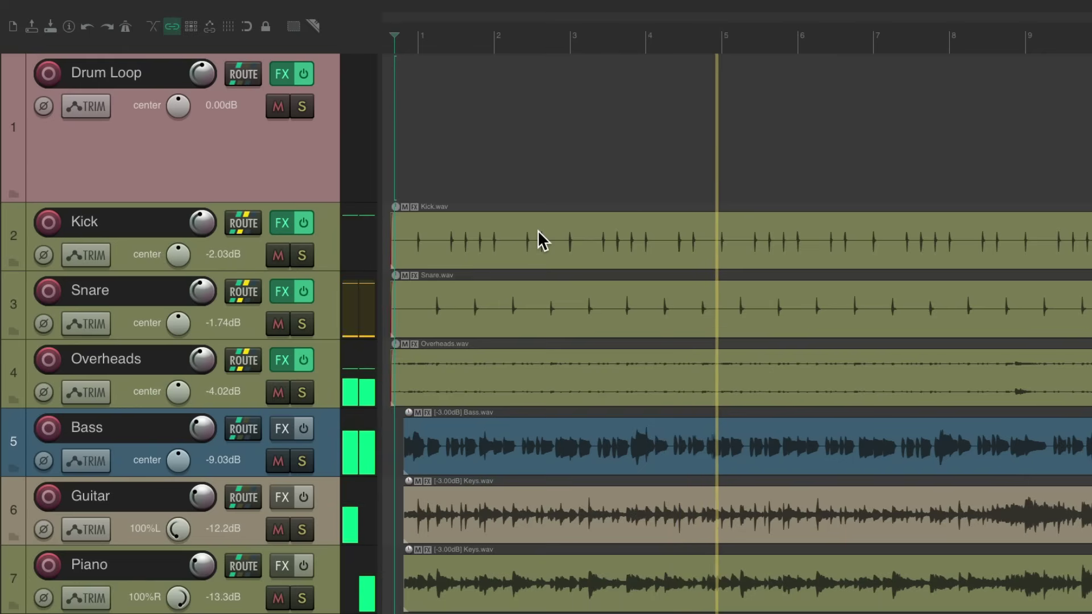
key(space)
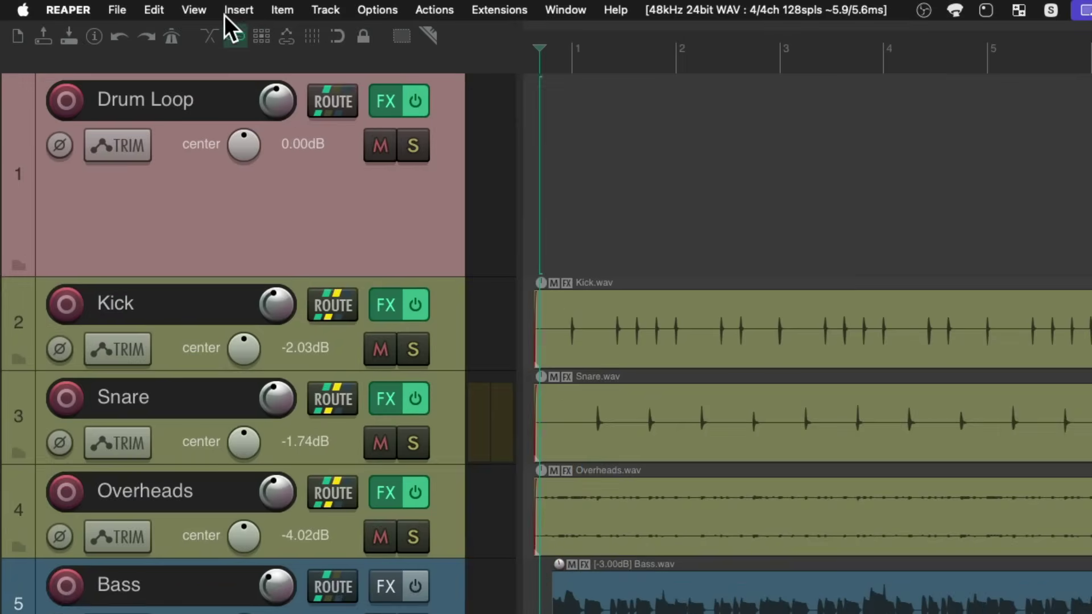
- Open Media Explorer from the View menu and preview Drum Loop.wav
click(196, 10)
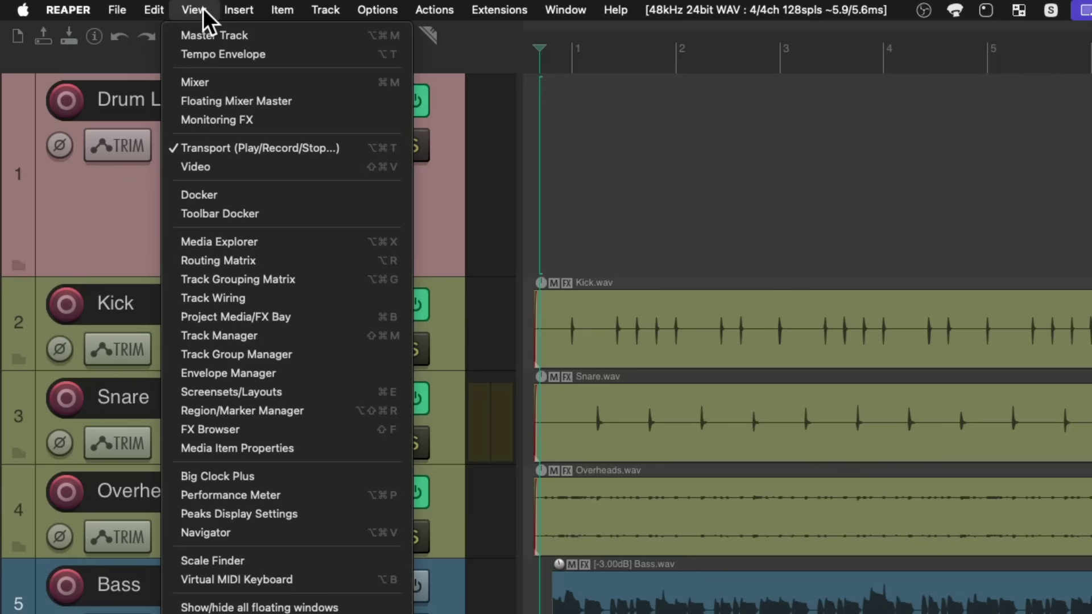
click(172, 247)
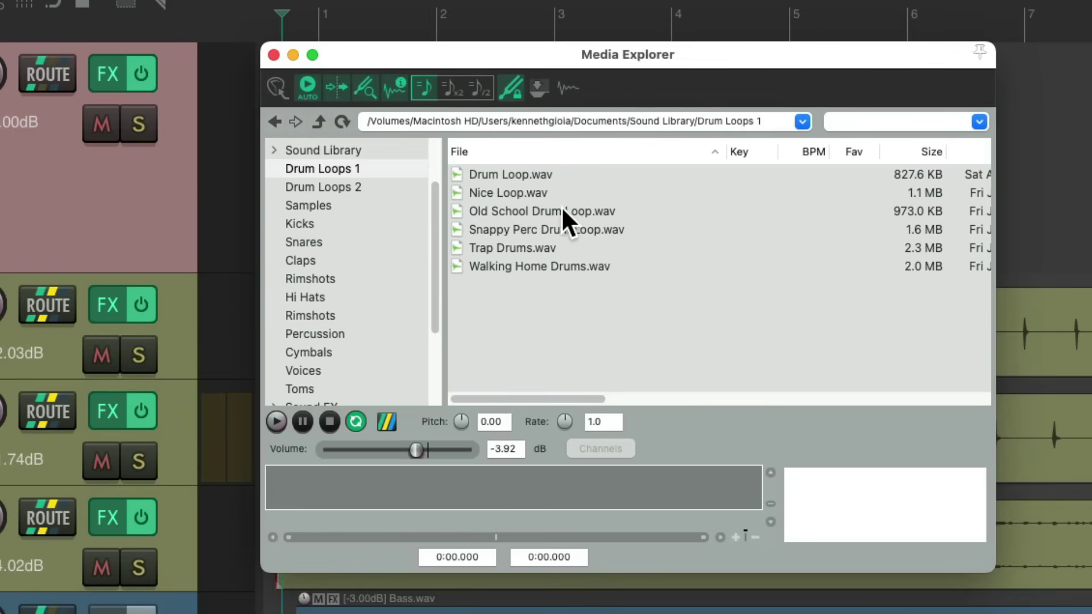
click(576, 174)
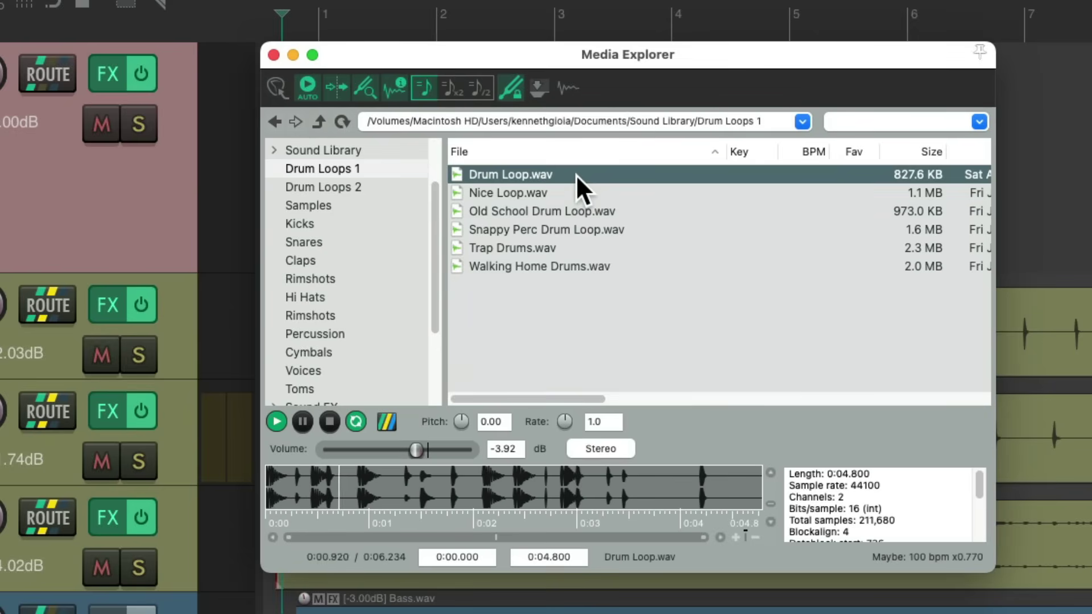
- Audition Nice Loop.wav and Old School Drum Loop.wav, then return to Drum Loop.wav and Nice Loop.wav
key(Down)
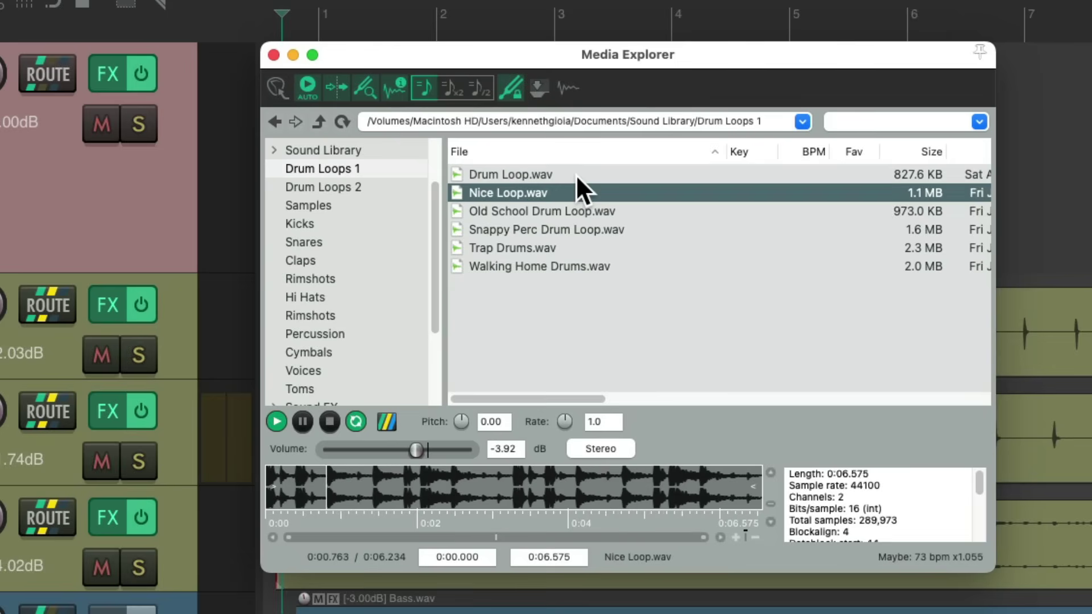
key(Down)
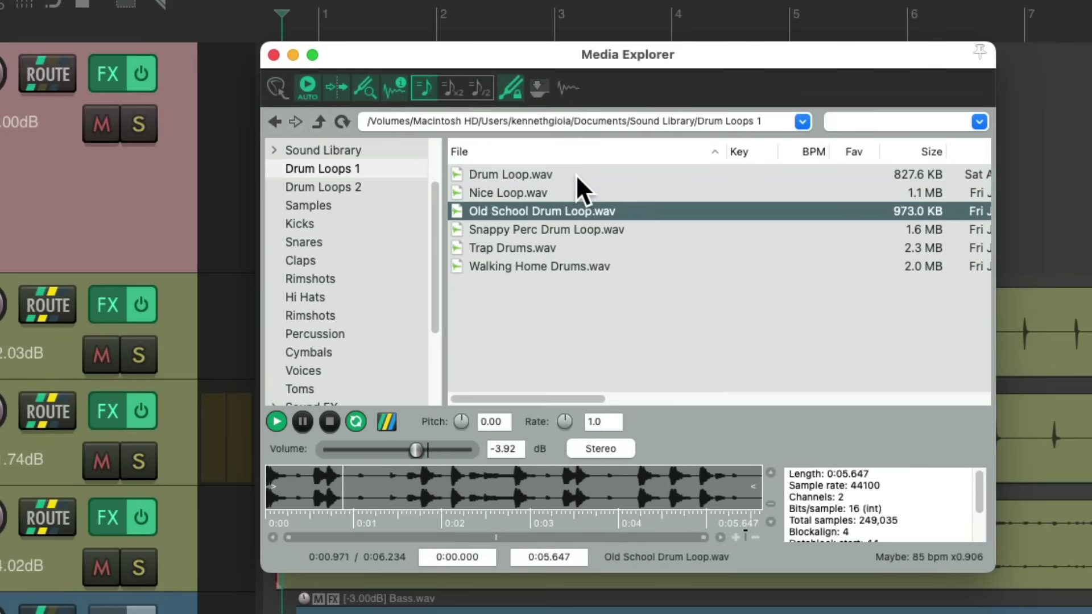
key(space)
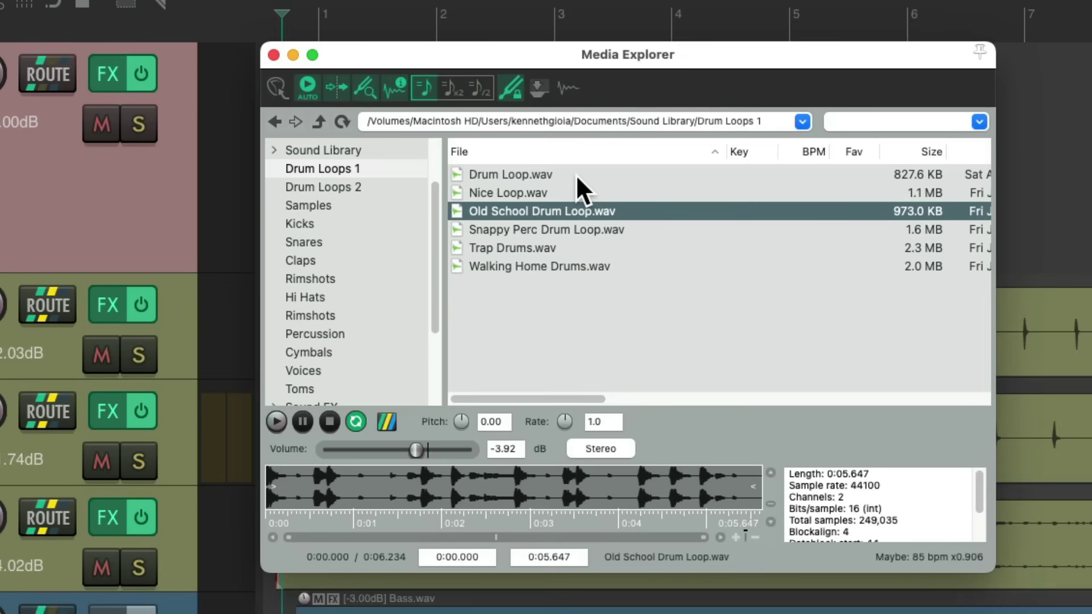
key(space)
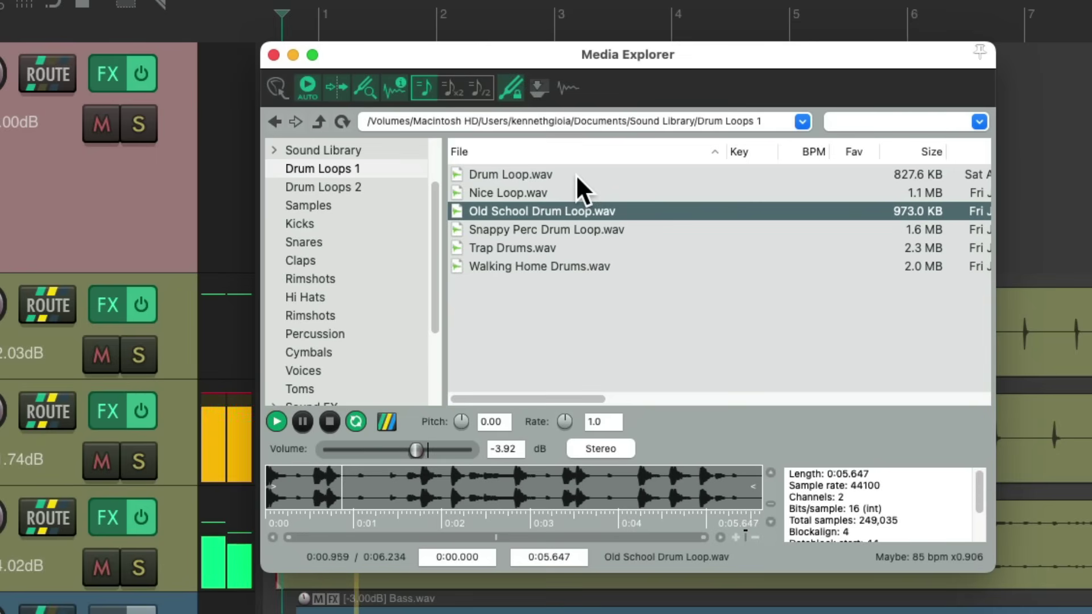
click(575, 174)
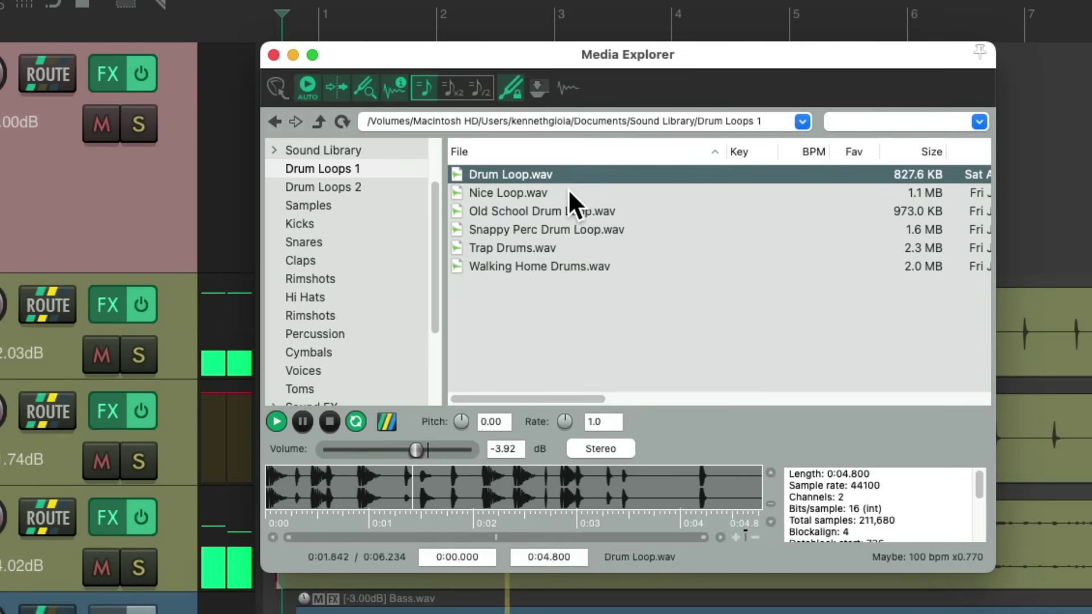
click(568, 189)
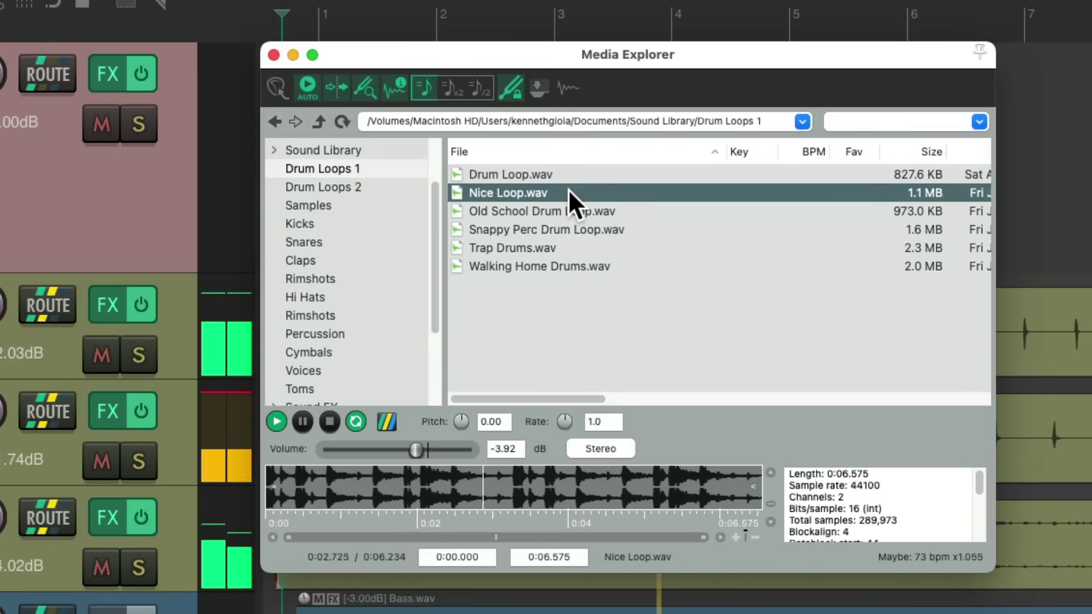
key(space)
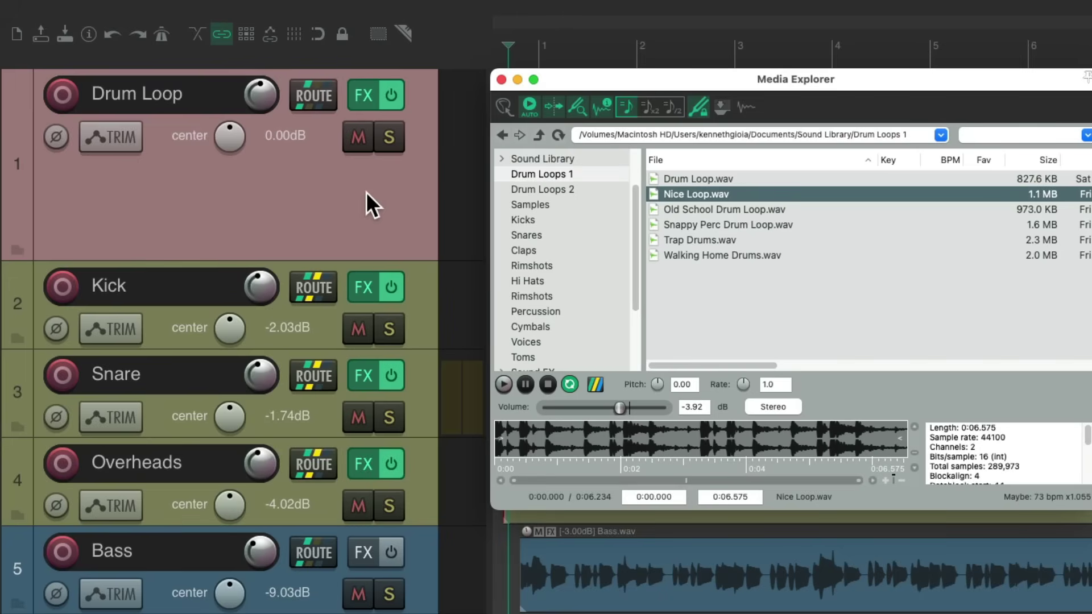
click(364, 94)
click(331, 85)
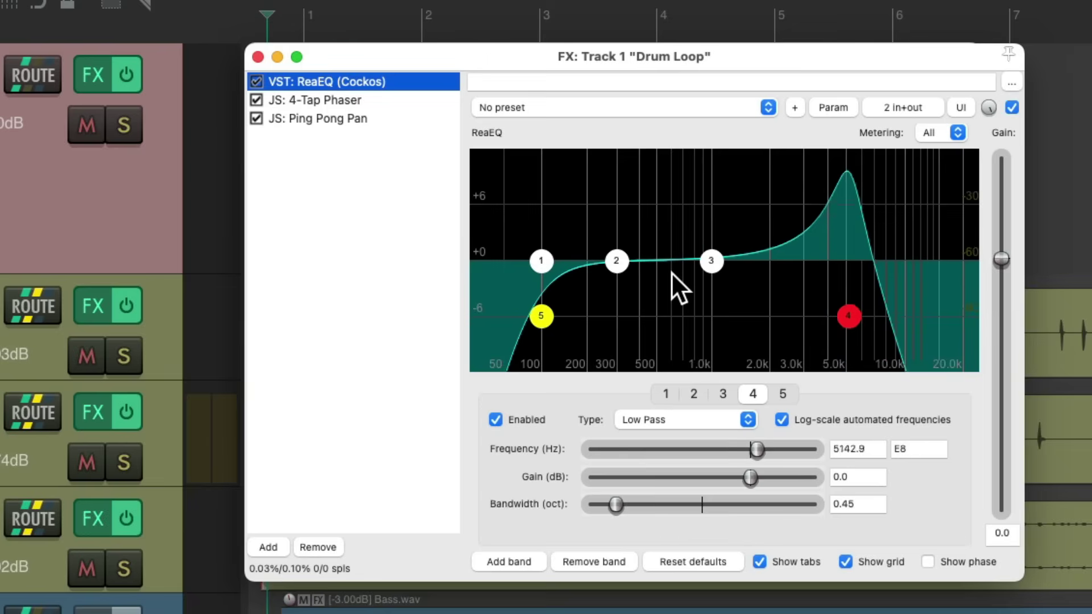
click(366, 101)
click(397, 114)
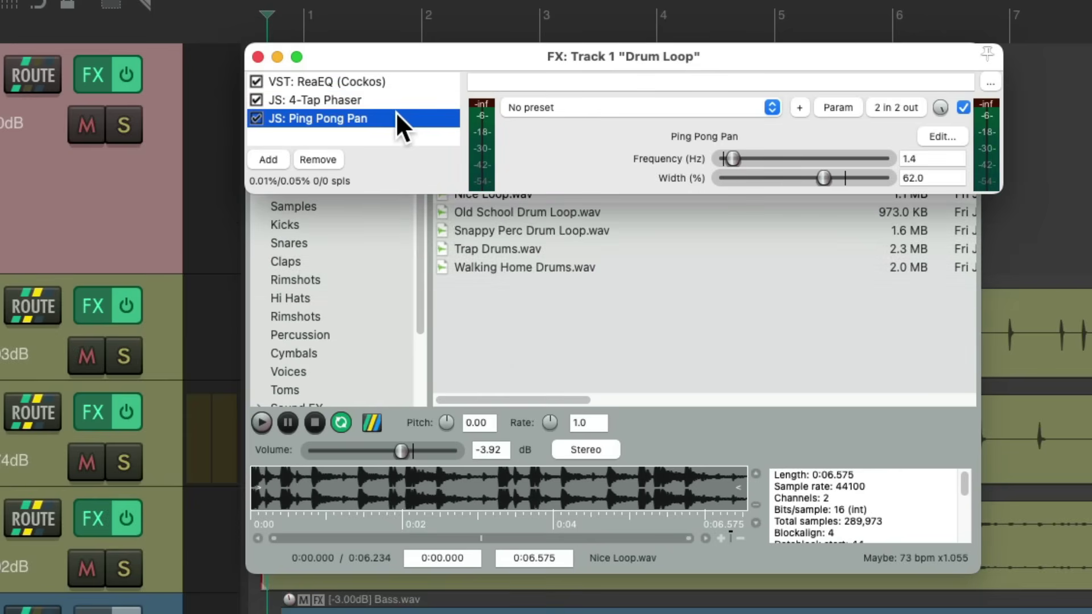
click(257, 55)
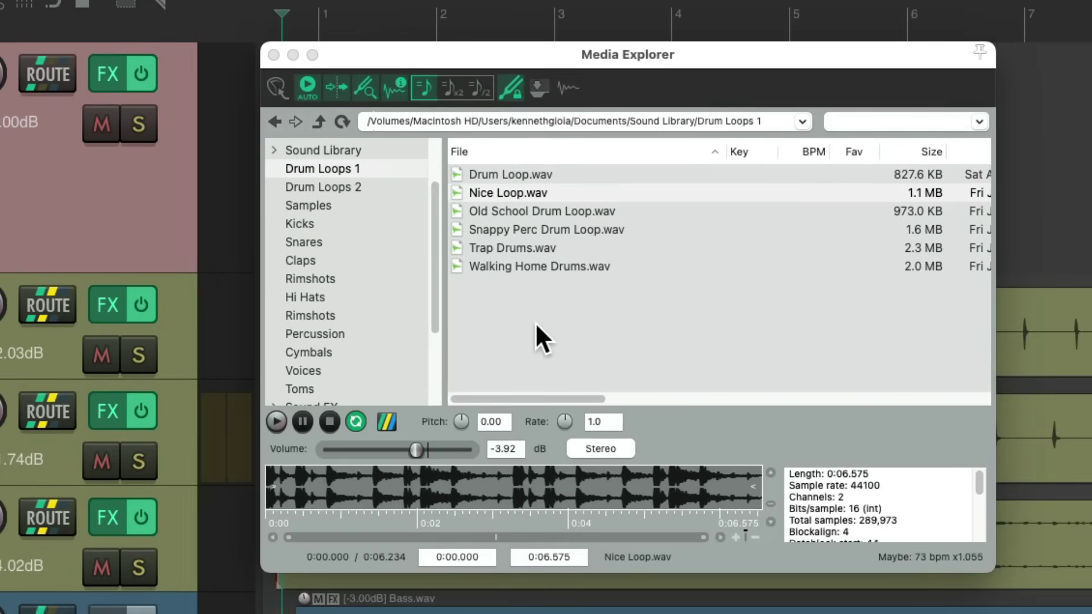
- Route Media Explorer previews through the first selected track and preview Drum Loop.wav with its effects
click(387, 421)
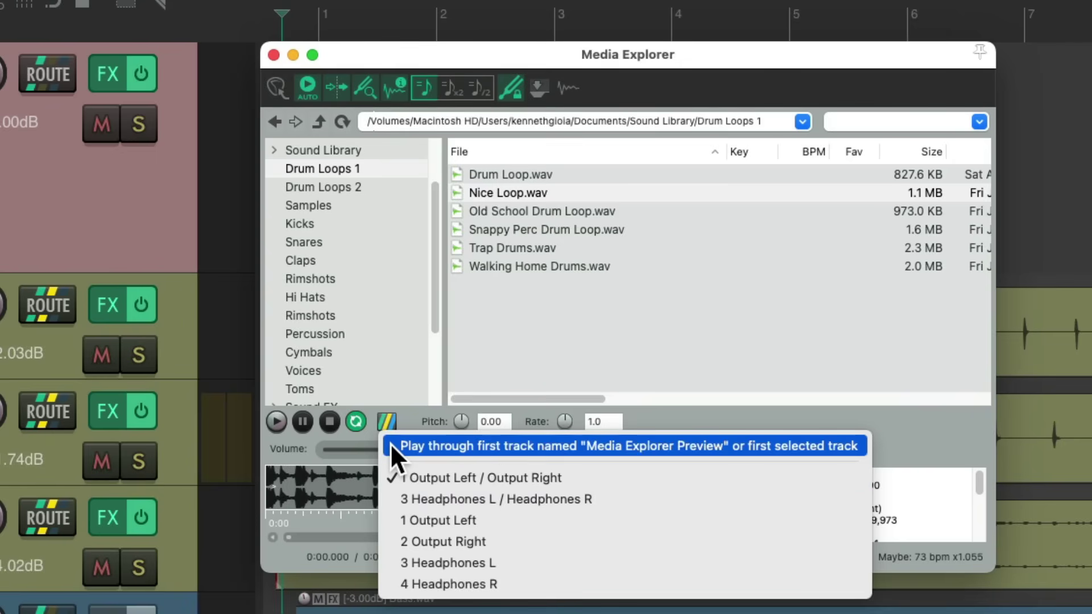
click(390, 442)
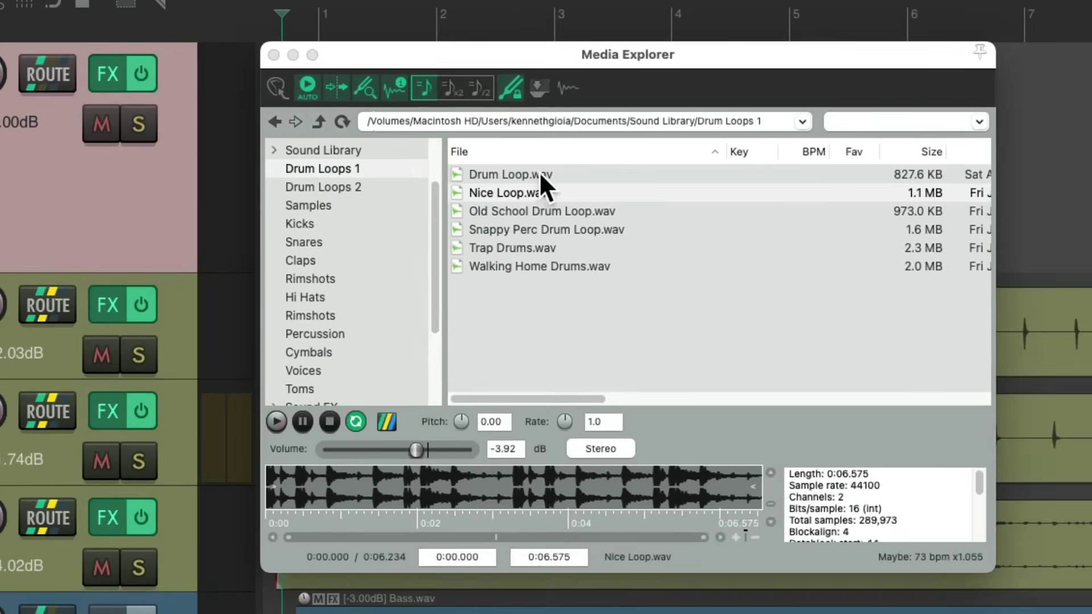
click(720, 178)
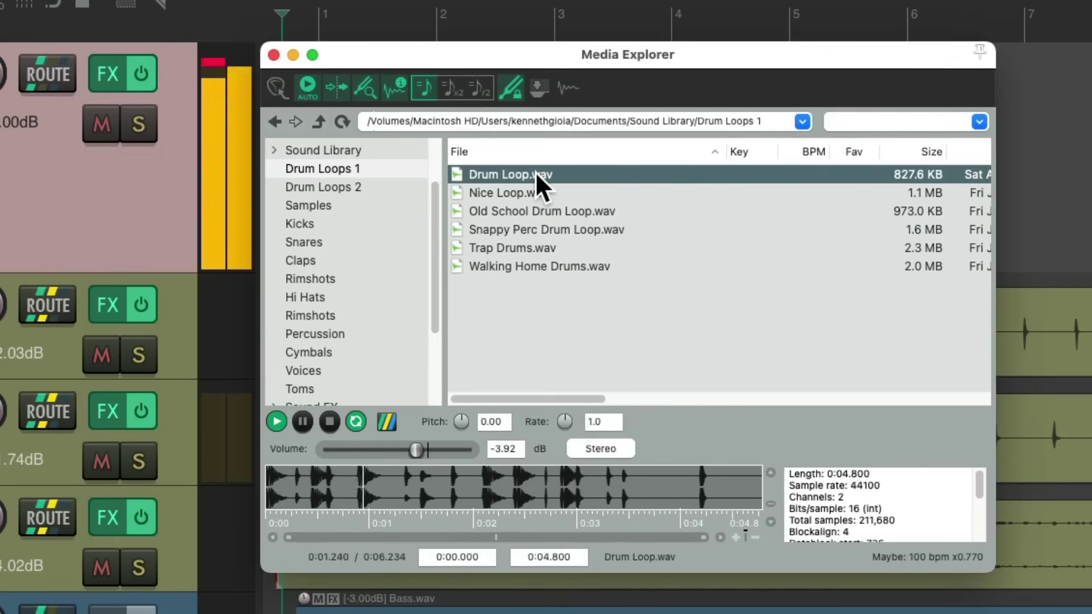
- Audition Nice Loop, Old School and Snappy Perc loops through the Drum Loop track's effect chain
key(Down)
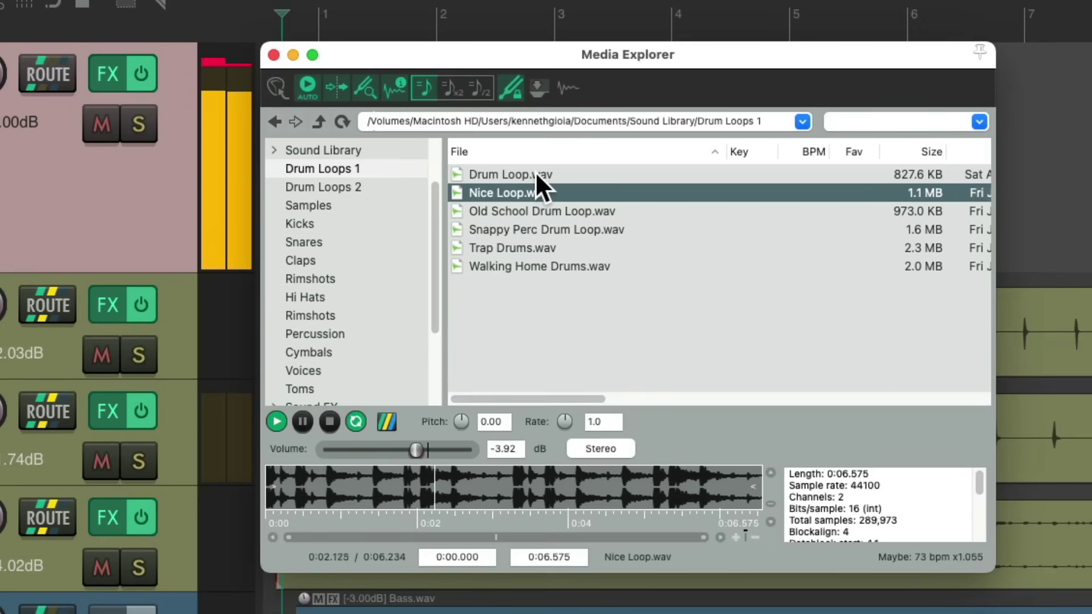
key(Down)
key(space)
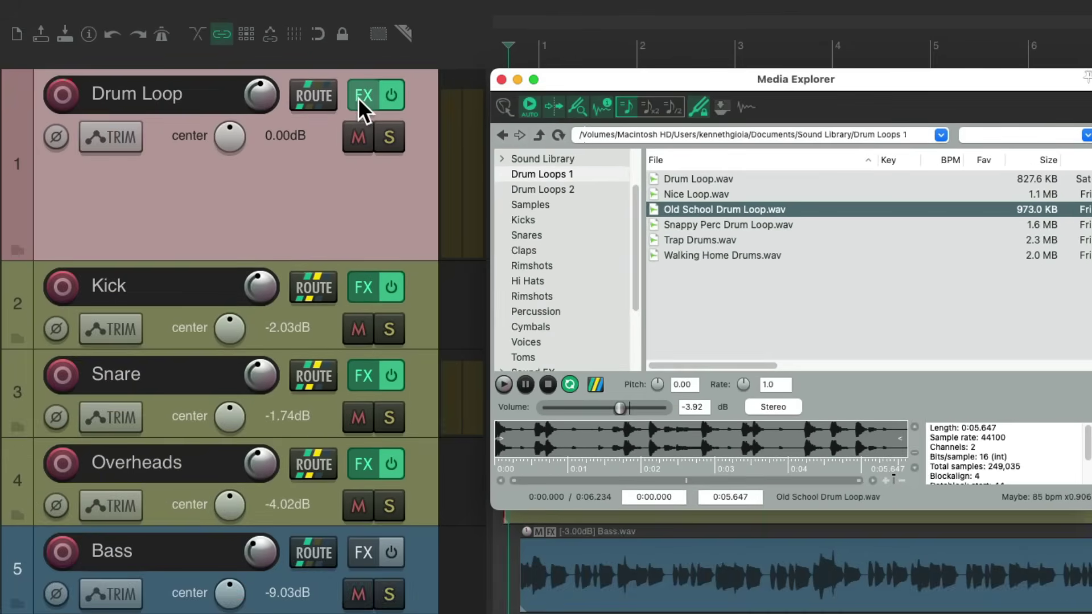
click(278, 89)
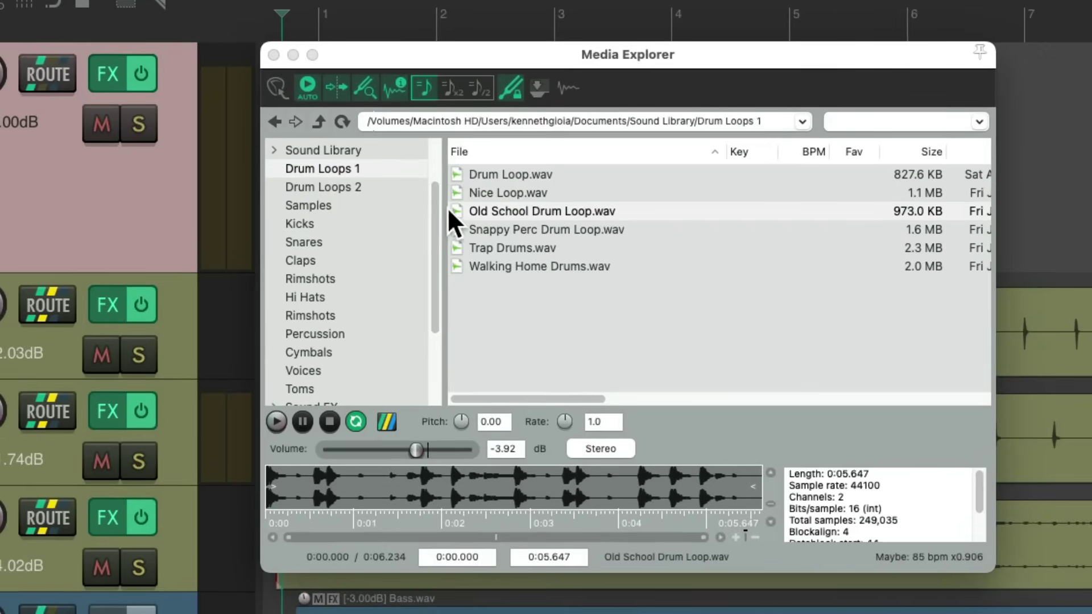
click(472, 214)
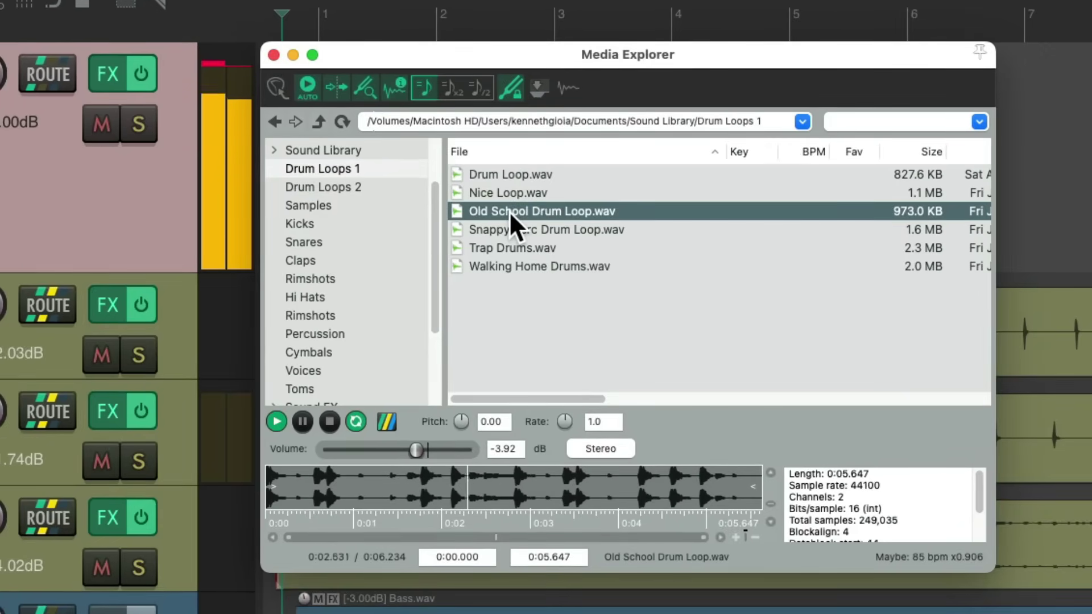
key(Down)
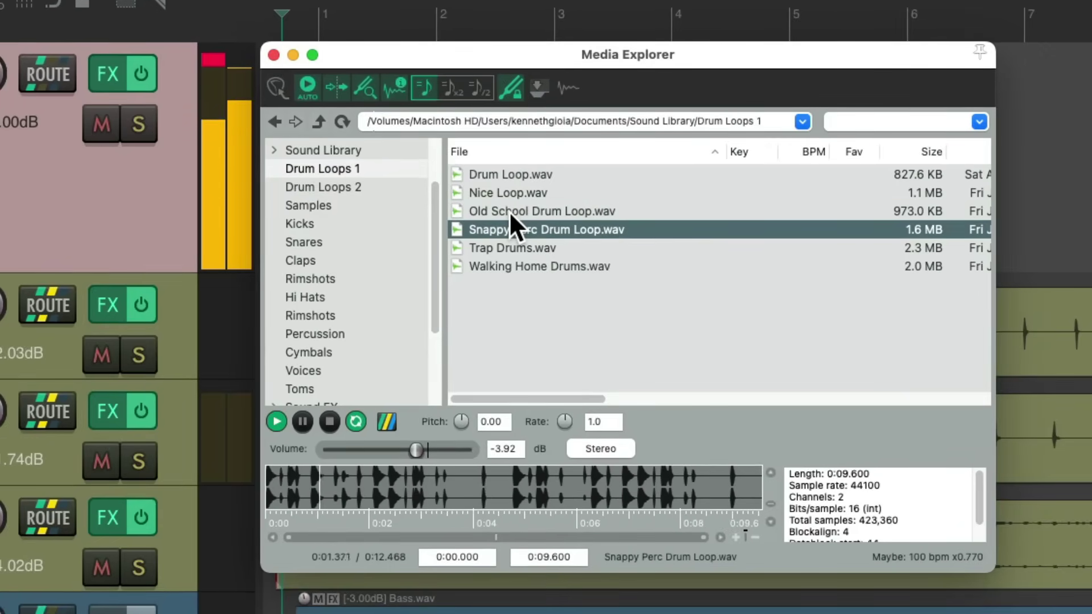
key(space)
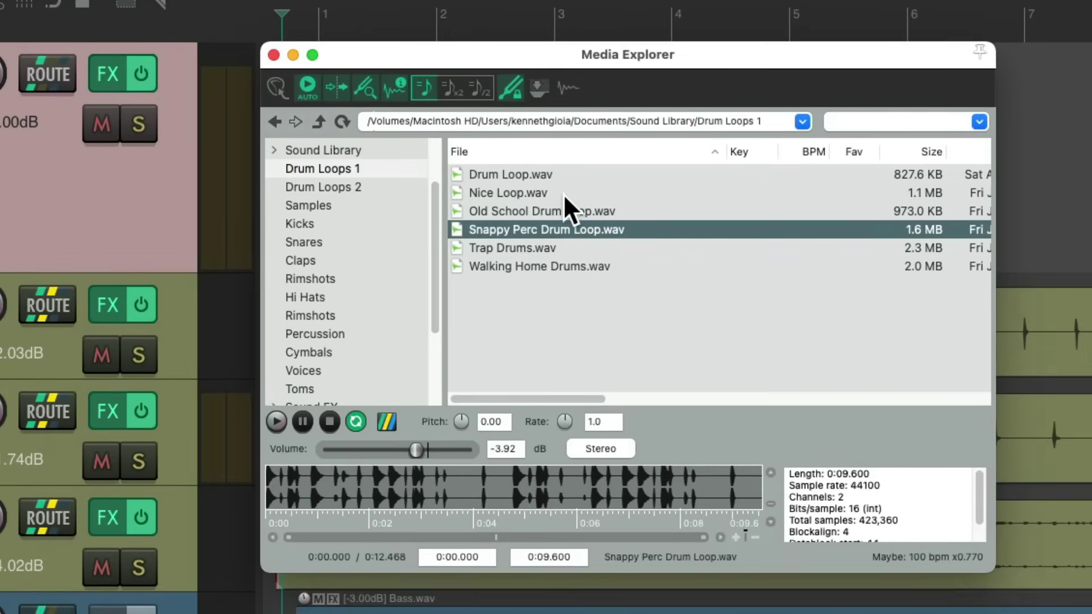
- While previewing Nice Loop.wav, raise the Ping Pong Pan frequency and widen its stereo width
click(562, 193)
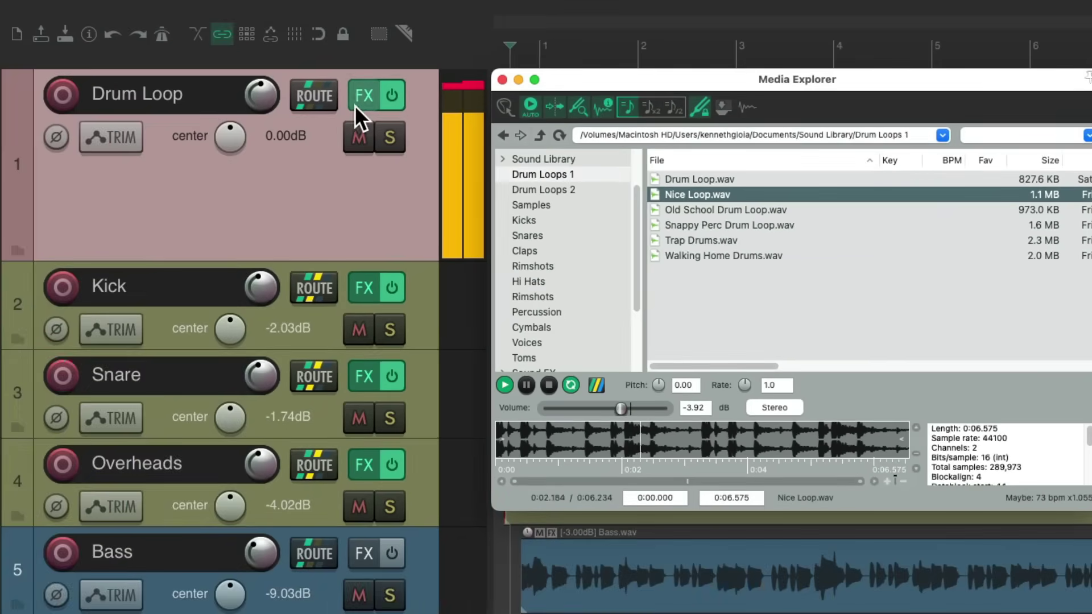
click(208, 82)
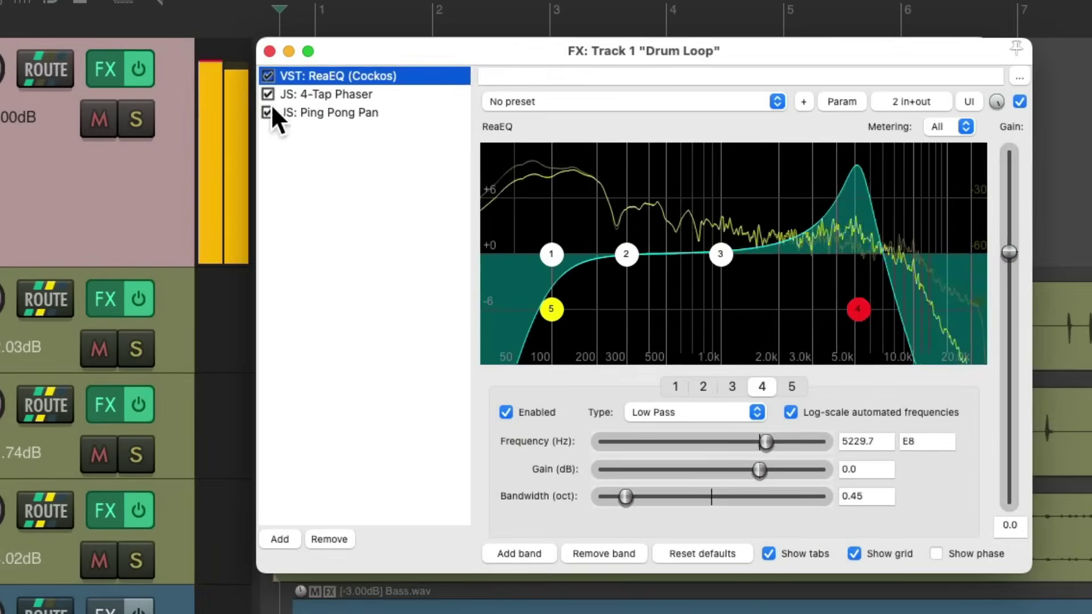
click(335, 116)
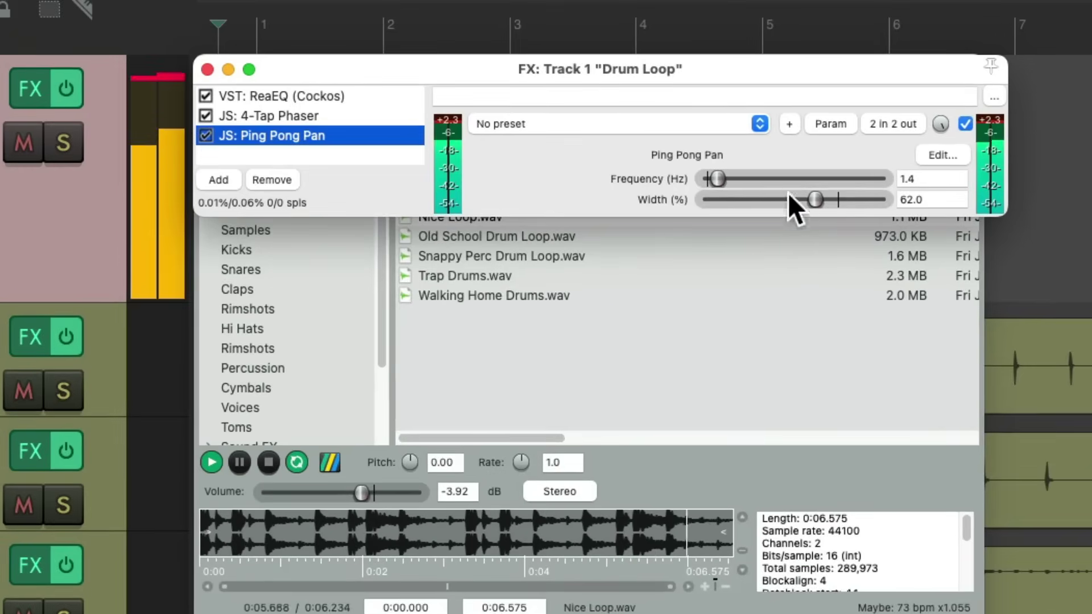
mouse_move(718, 179)
mouse_down()
mouse_move(853, 179)
mouse_move(724, 187)
mouse_up()
mouse_move(812, 200)
mouse_down()
mouse_move(844, 203)
mouse_move(814, 206)
mouse_up()
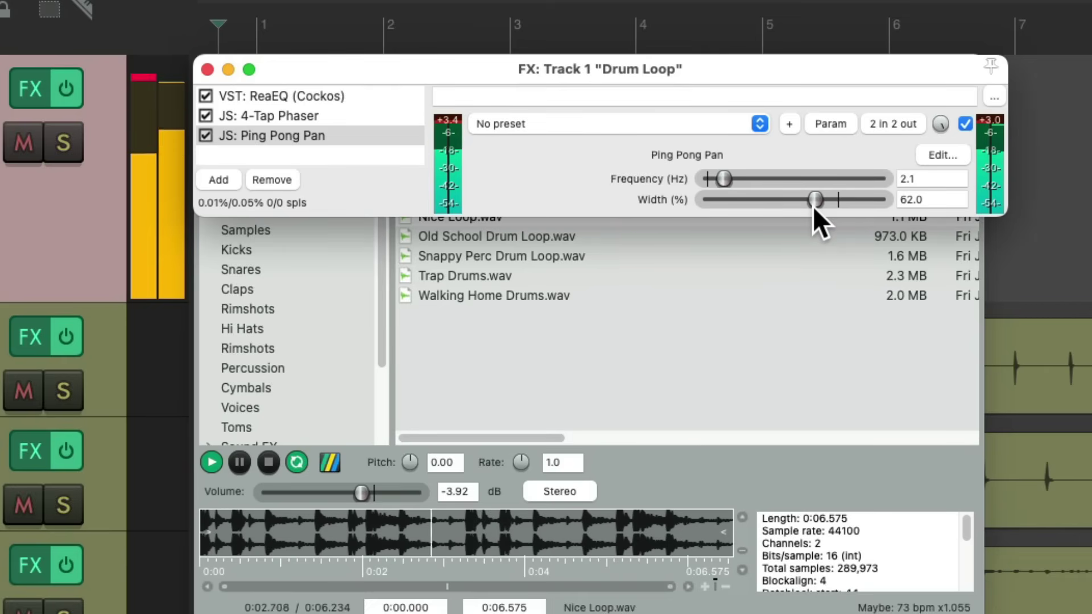
click(207, 69)
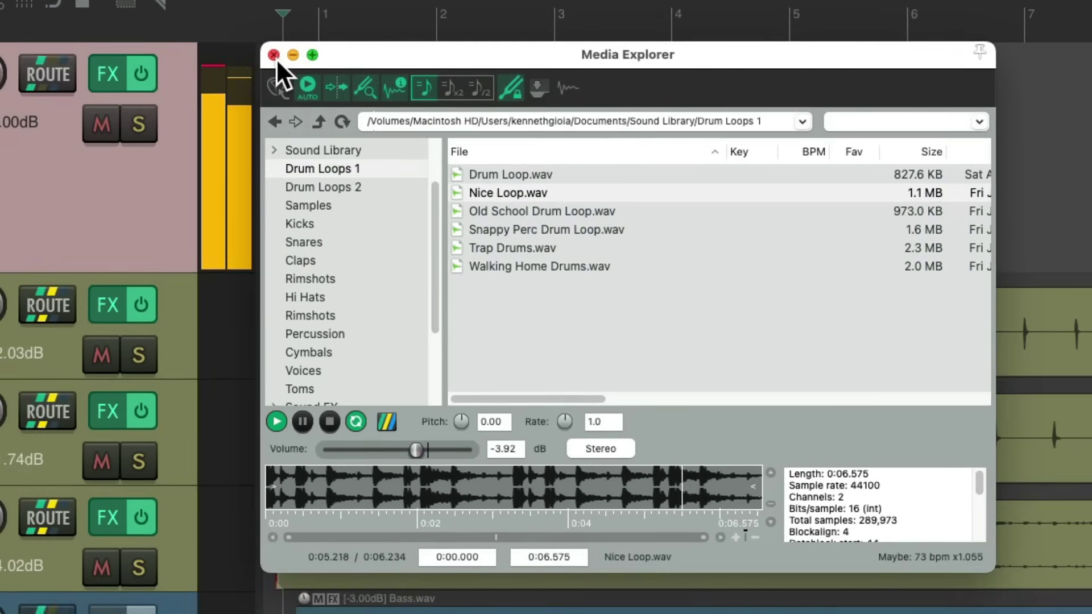
- Preview Nice Loop.wav, then Old School Drum Loop.wav, then Snappy Perc Drum Loop.wav, and stop
click(389, 51)
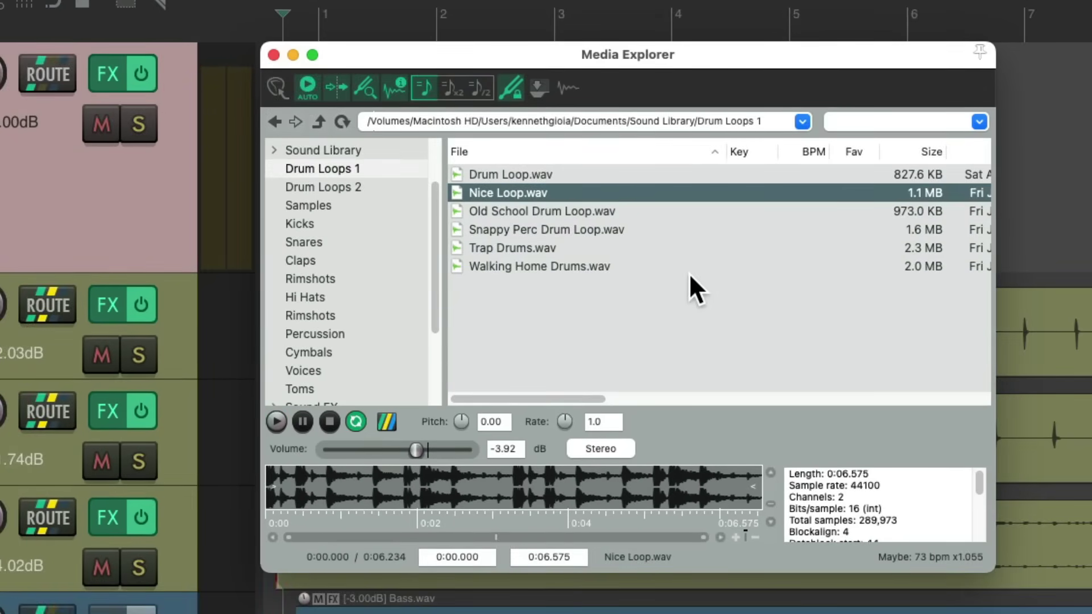
key(space)
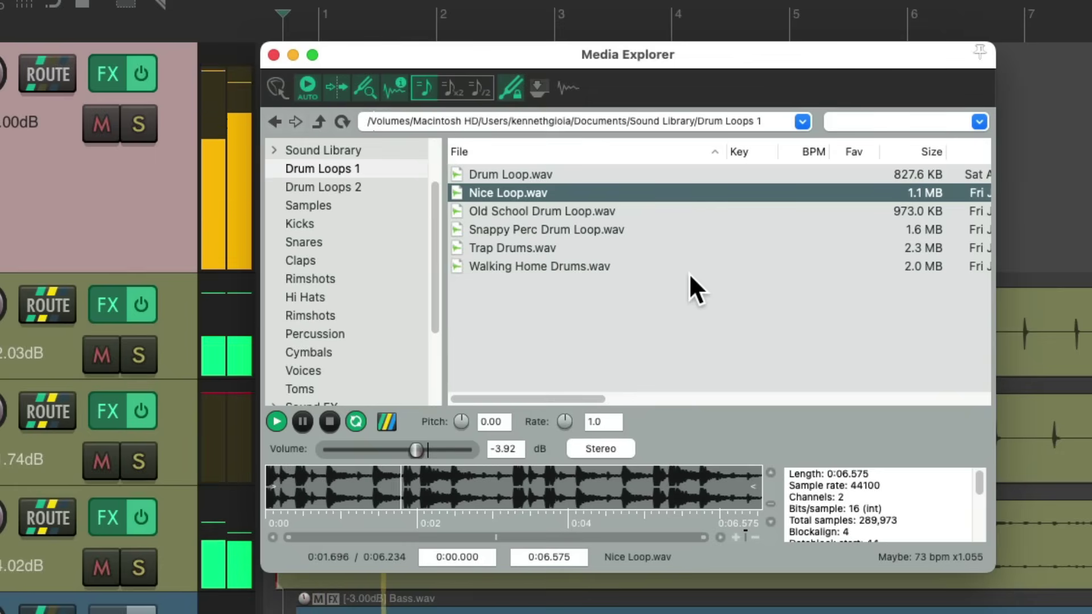
click(544, 211)
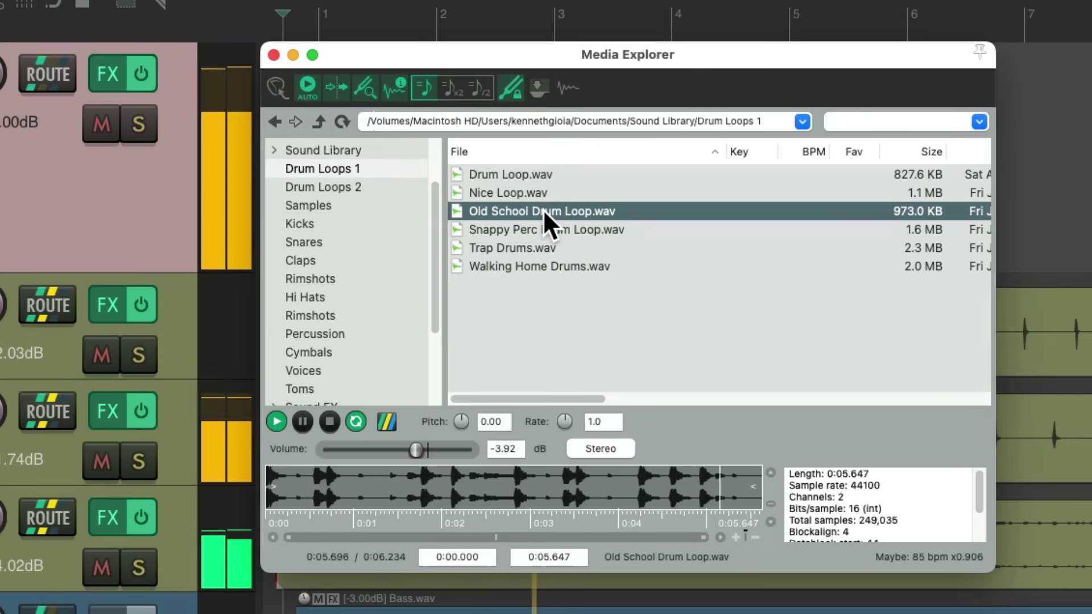
key(Down)
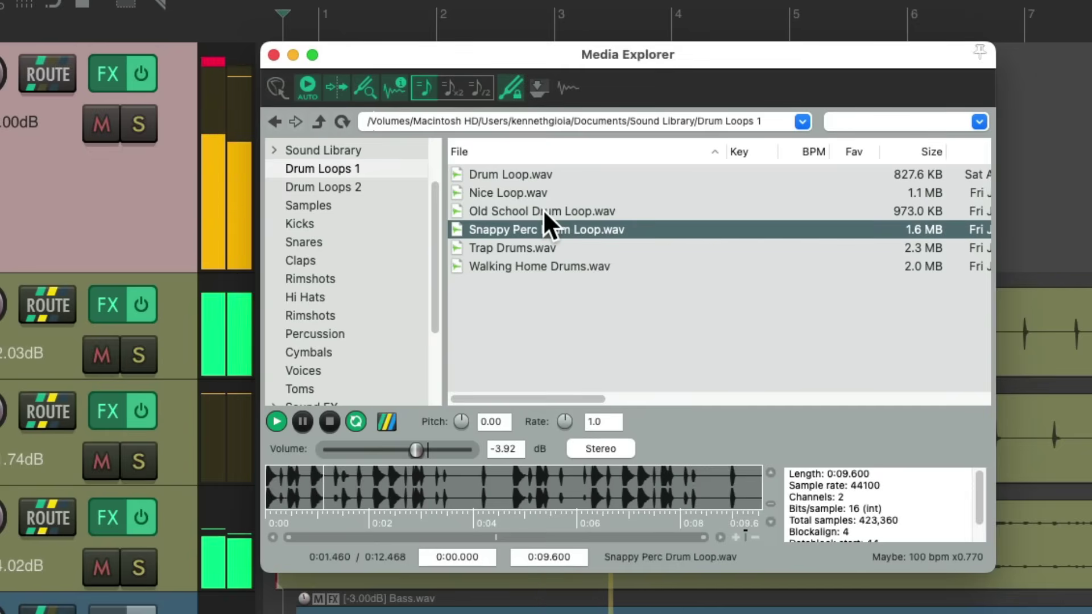
key(space)
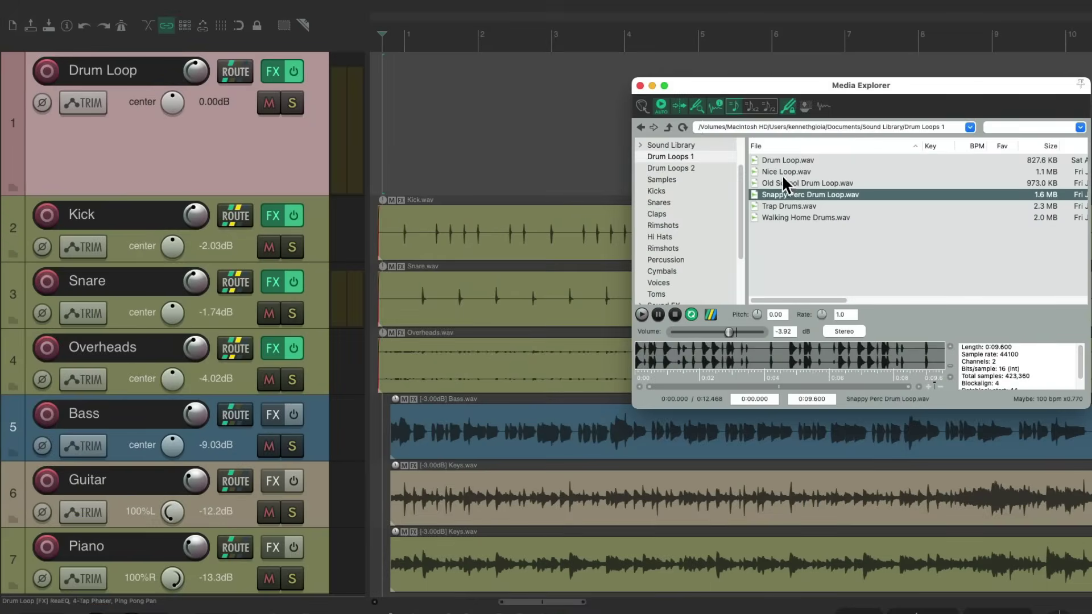
- Drop Nice Loop.wav at bar 1 of the Drum Loop track and lengthen it to about bar 9.8
drag(783, 177, 402, 109)
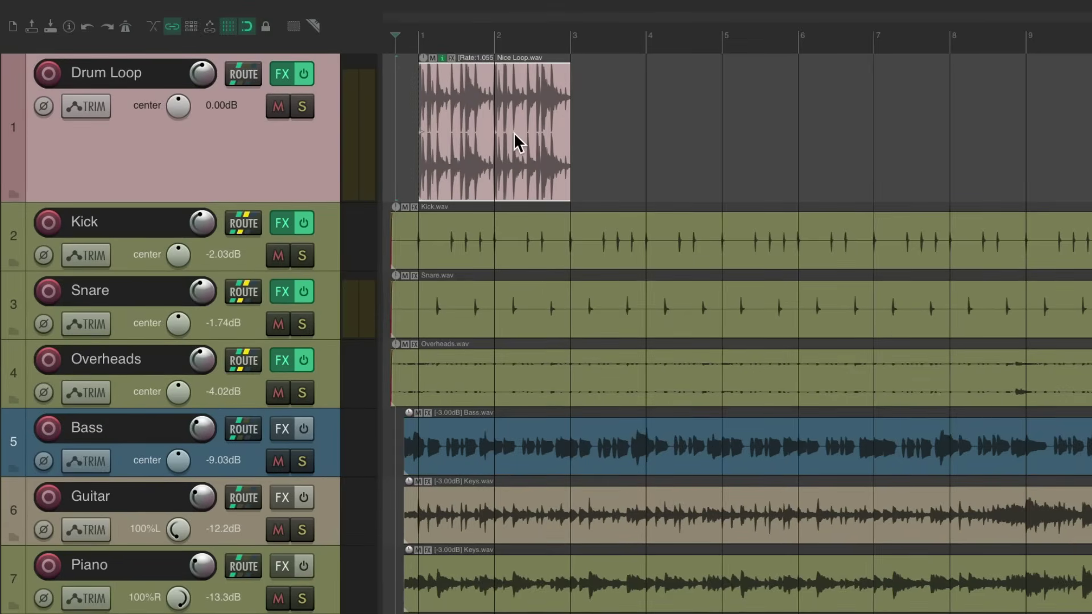
key(space)
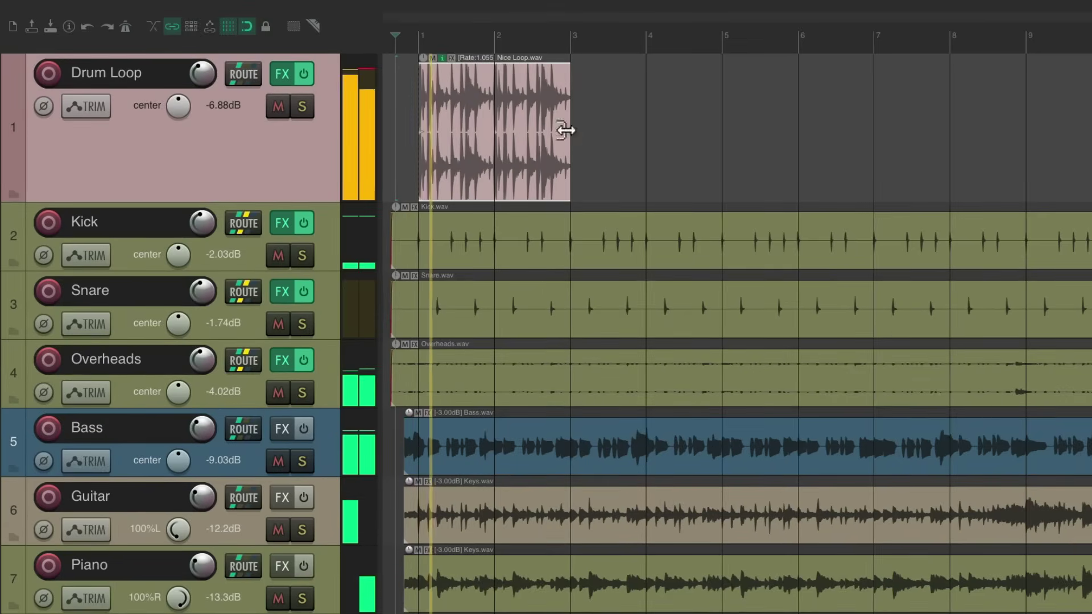
drag(566, 130, 1087, 141)
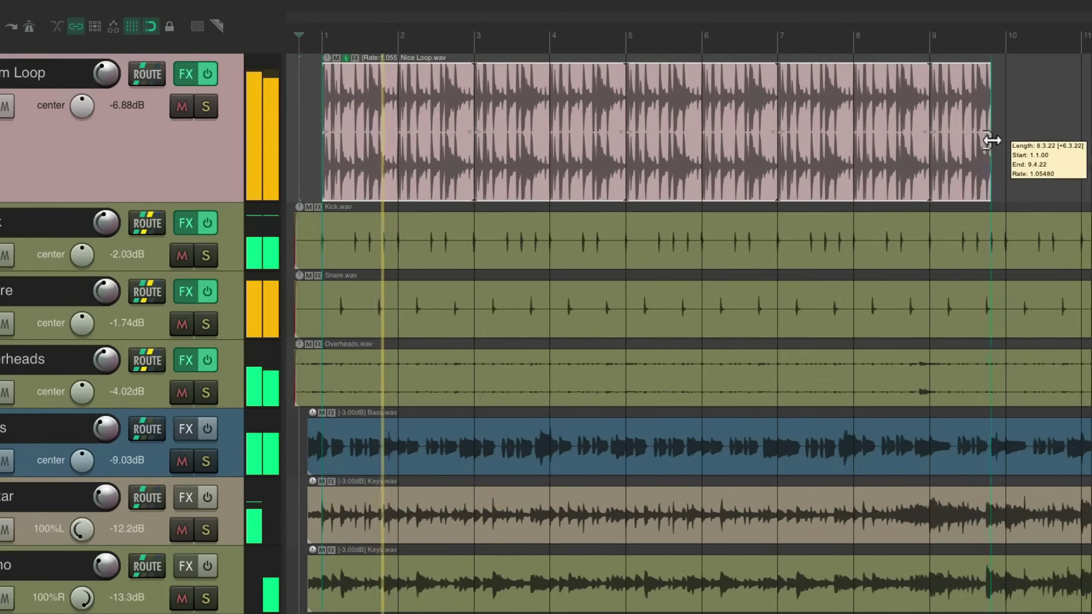
drag(991, 140, 993, 143)
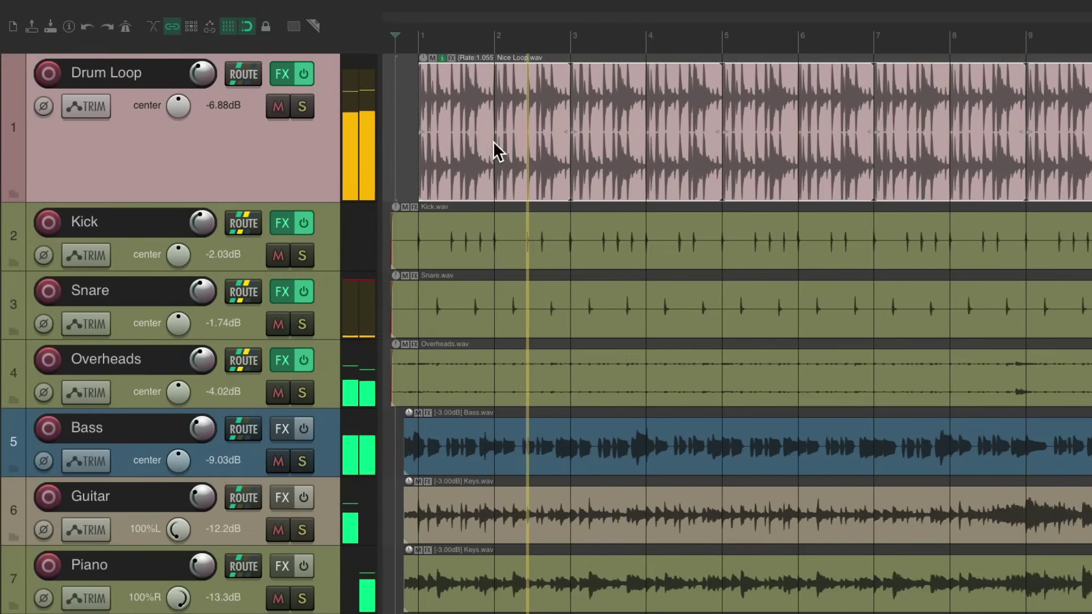
- Stop playback, reopen Media Explorer with Super+Alt+X, and show the preview output routing choices
key(space)
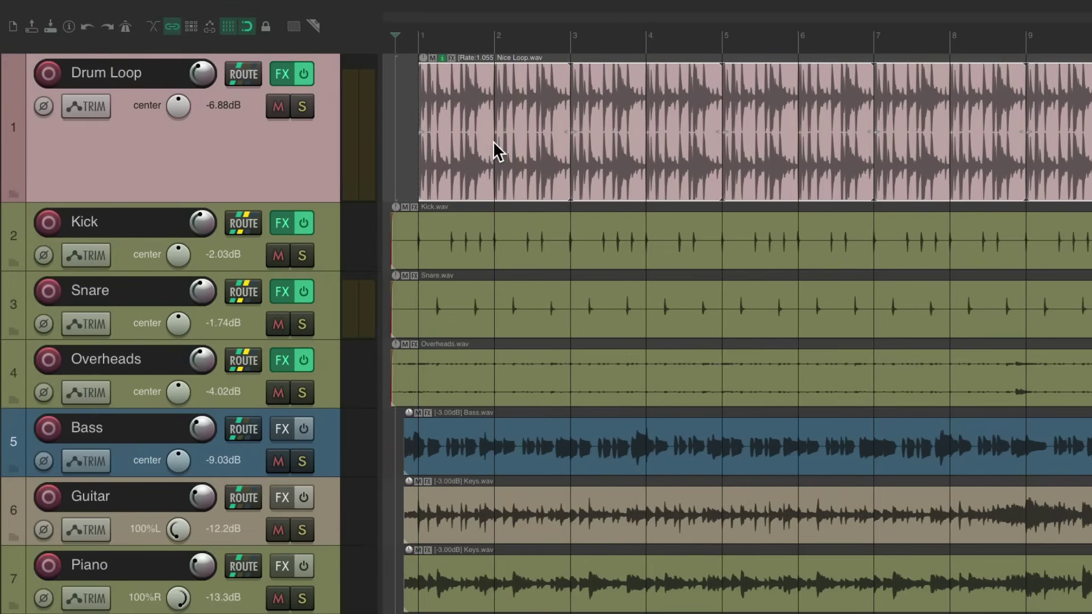
key(super+alt+x)
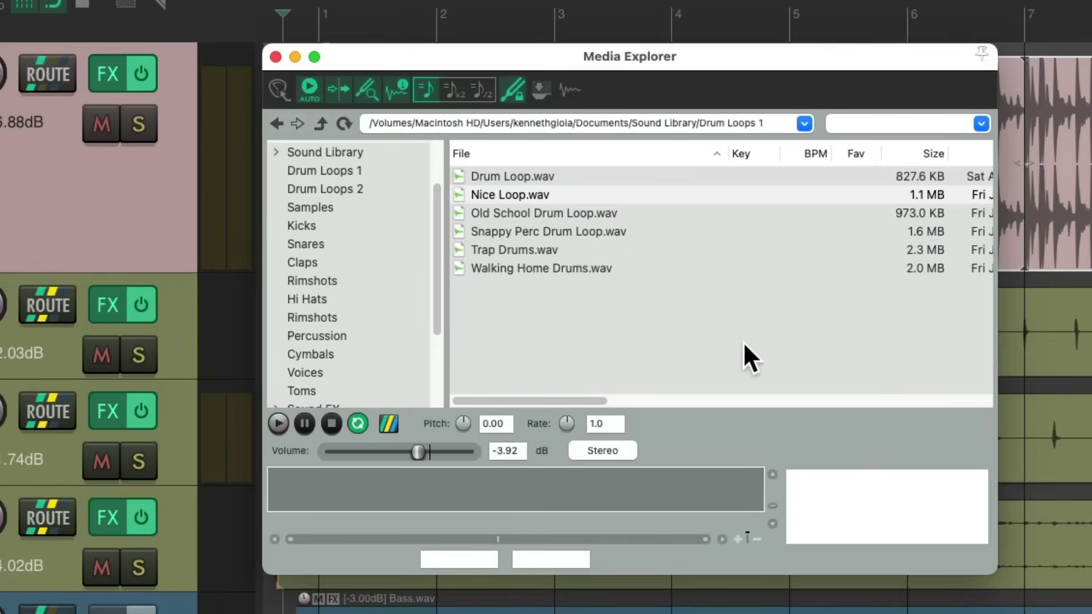
click(385, 422)
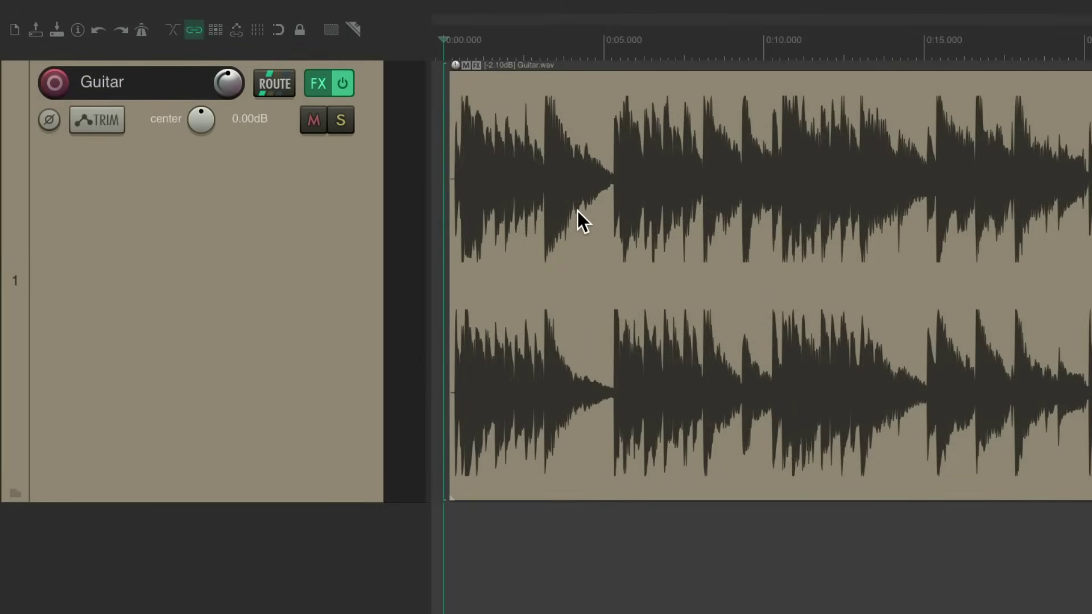
- Play Guitar.wav on the lone Guitar track for a few seconds, then stop
key(space)
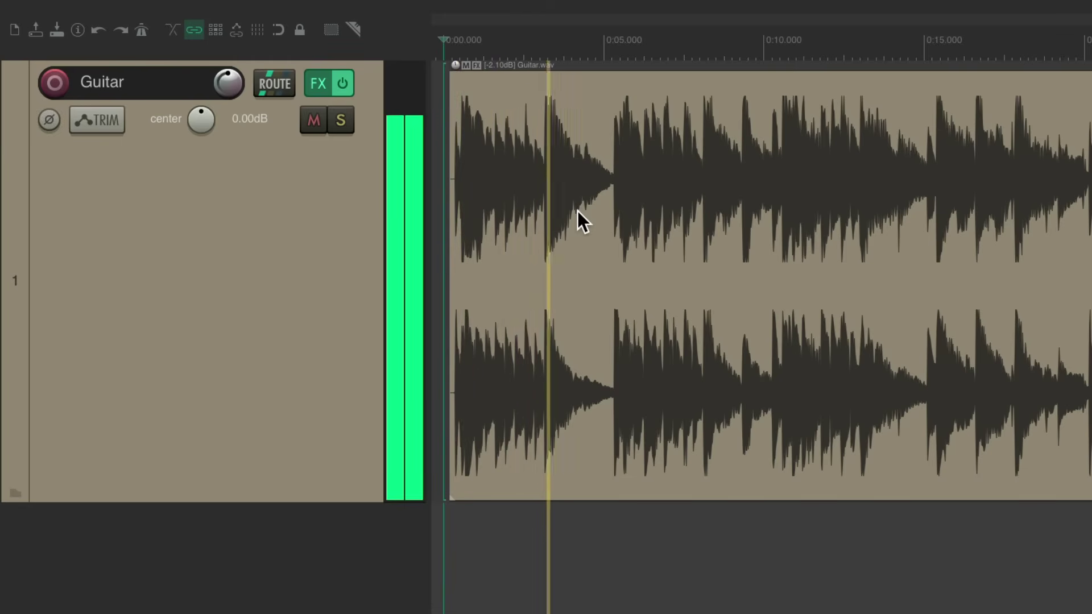
key(space)
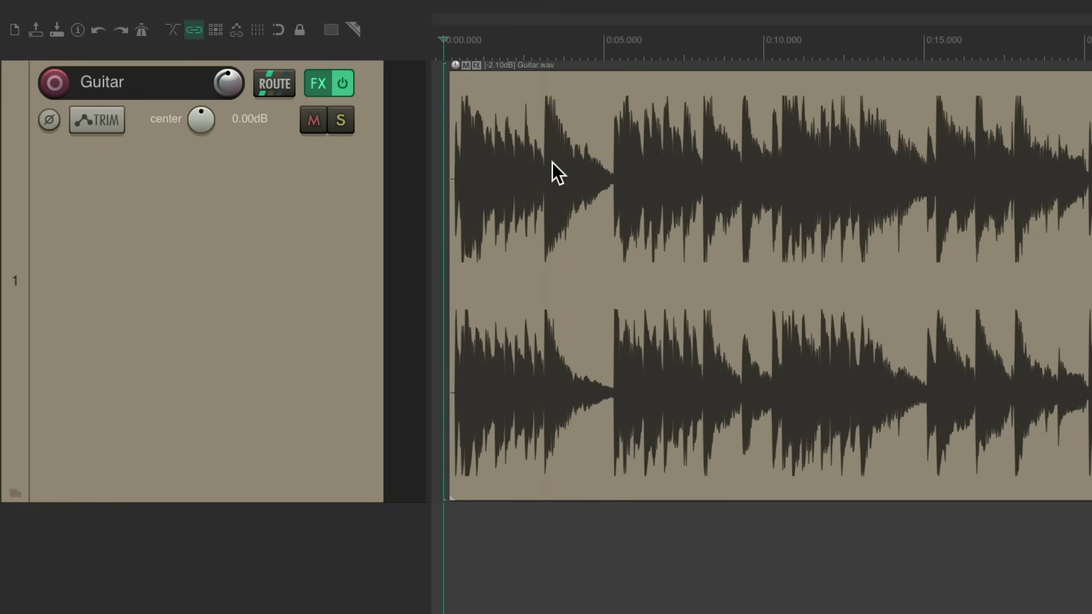
- Show the Guitar track's ReaEQ and play briefly to see the guitar's spectrum
click(319, 85)
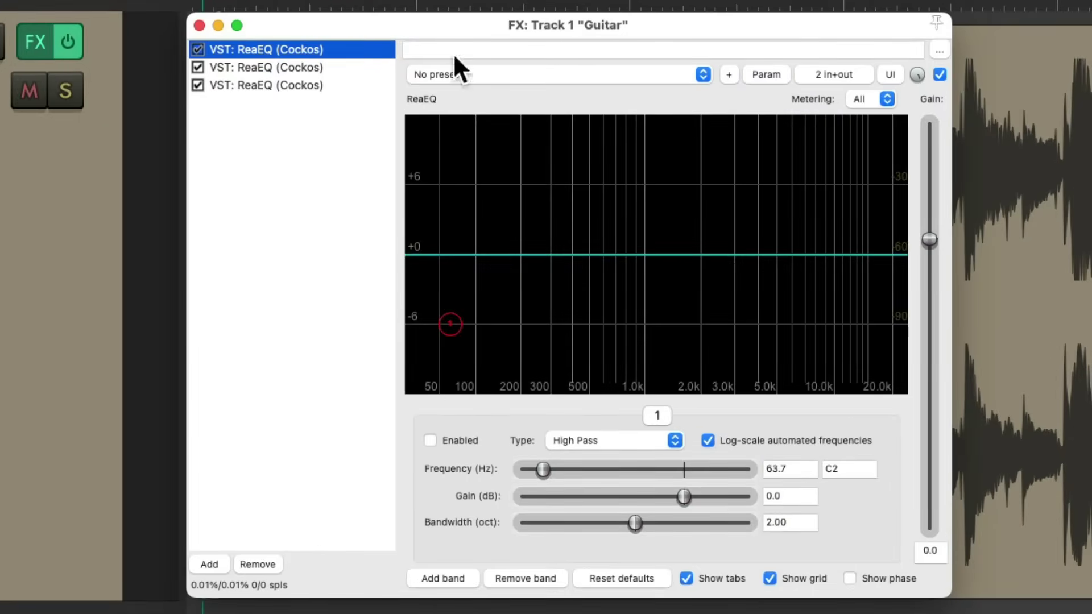
mouse_move(457, 313)
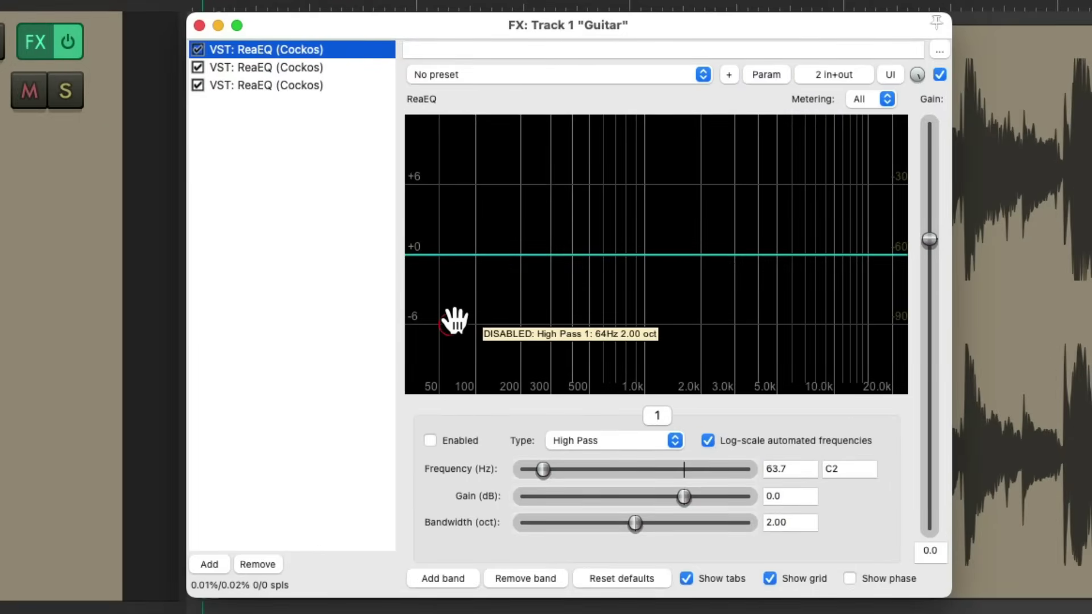
key(space)
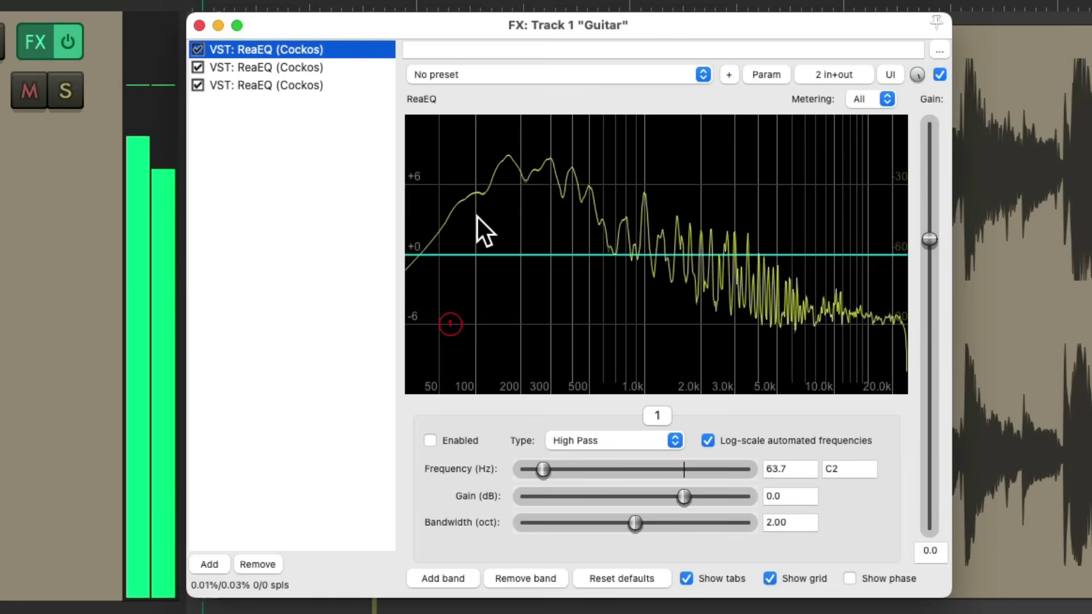
key(space)
- Enable band 1 as a High Pass at about 79.2 Hz and try lowering the wet mix
double_click(450, 323)
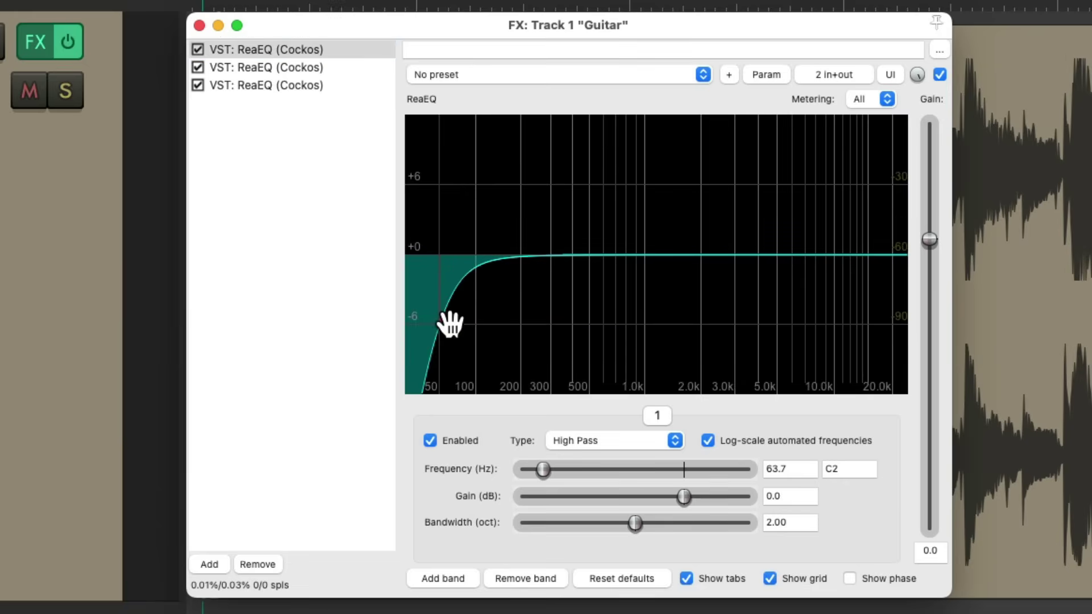
drag(450, 323, 463, 305)
key(space)
key(space)
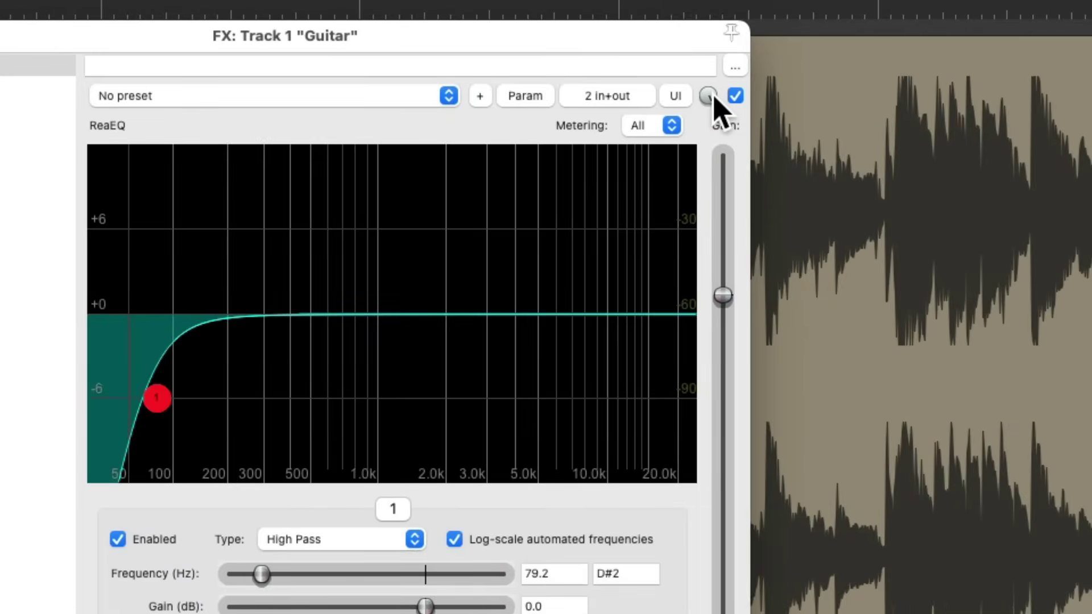
mouse_move(713, 96)
mouse_down()
mouse_move(714, 148)
mouse_move(714, 95)
mouse_up()
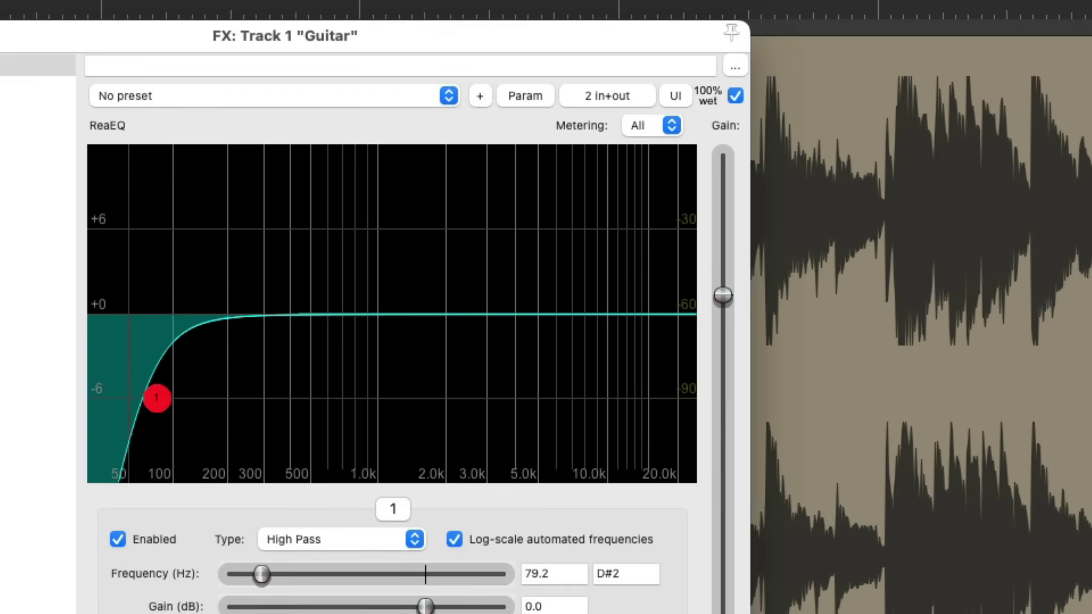
- Turn on Delta solo for the first ReaEQ and sweep the high-pass cutoff up and back down
right_click(711, 101)
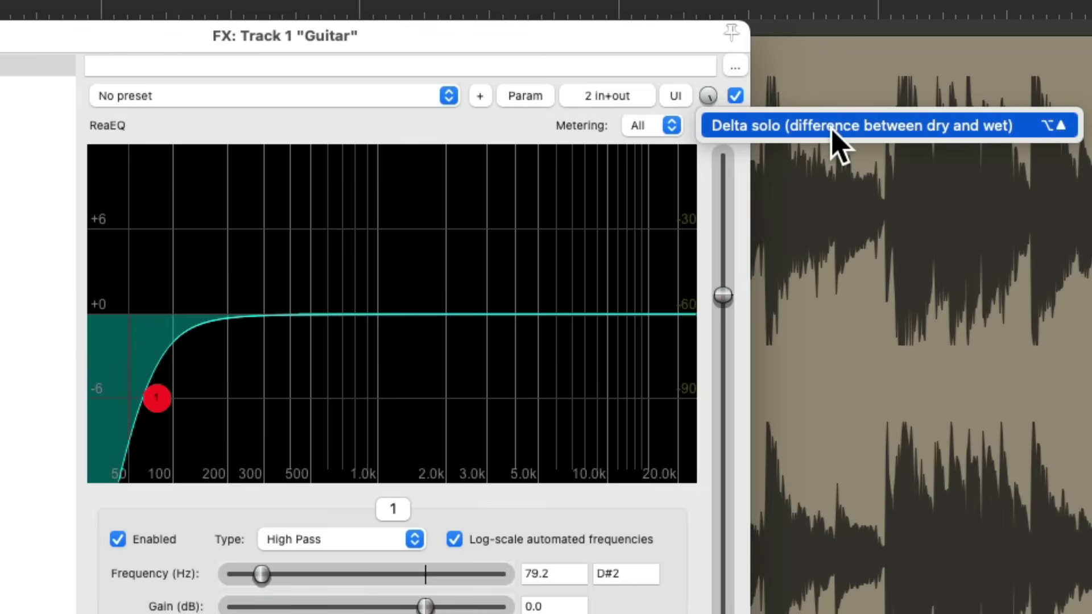
click(929, 127)
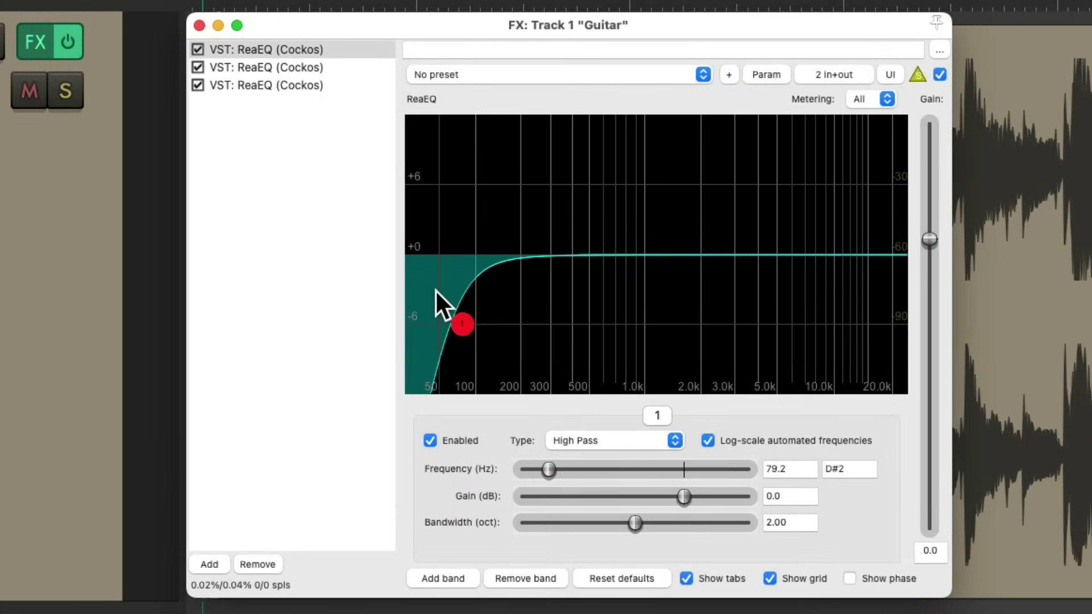
mouse_move(463, 324)
mouse_down()
mouse_move(719, 317)
mouse_move(471, 311)
mouse_up()
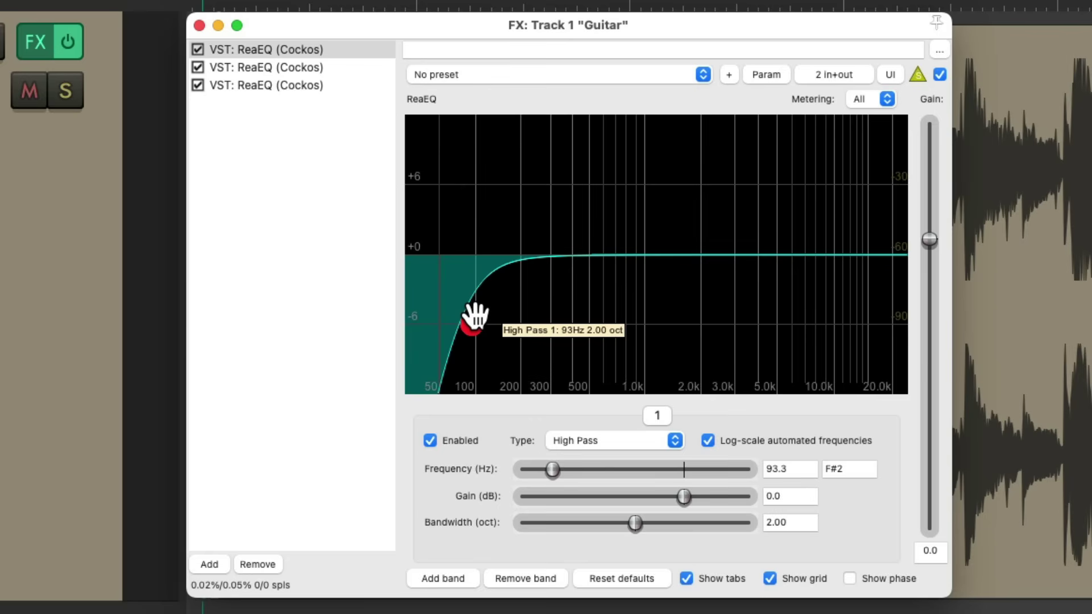
mouse_move(474, 314)
mouse_down()
mouse_move(448, 323)
mouse_move(476, 324)
mouse_move(455, 319)
mouse_up()
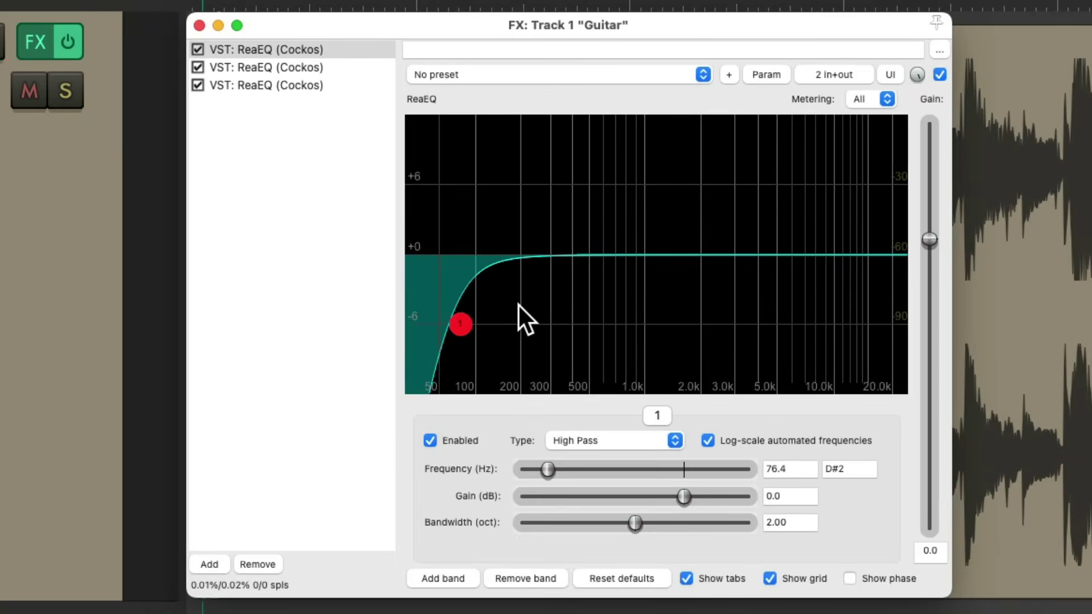
- Replay the guitar and settle the high-pass cutoff at 80.4 Hz (E2)
mouse_move(168, 392)
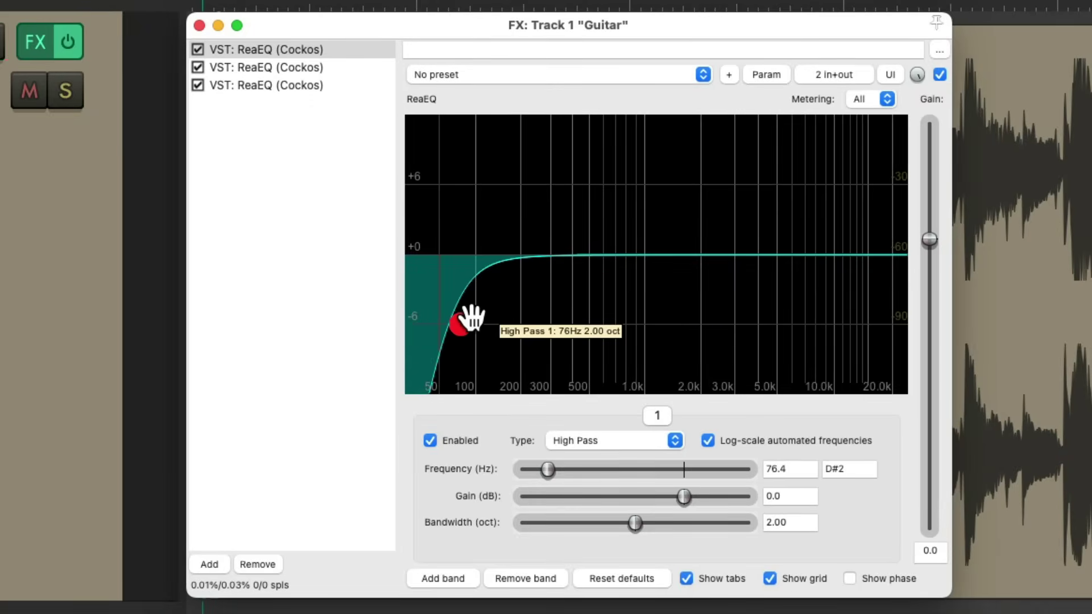
key(space)
mouse_move(459, 324)
mouse_down()
mouse_move(534, 318)
mouse_move(452, 321)
mouse_move(499, 317)
mouse_move(463, 322)
mouse_up()
key(space)
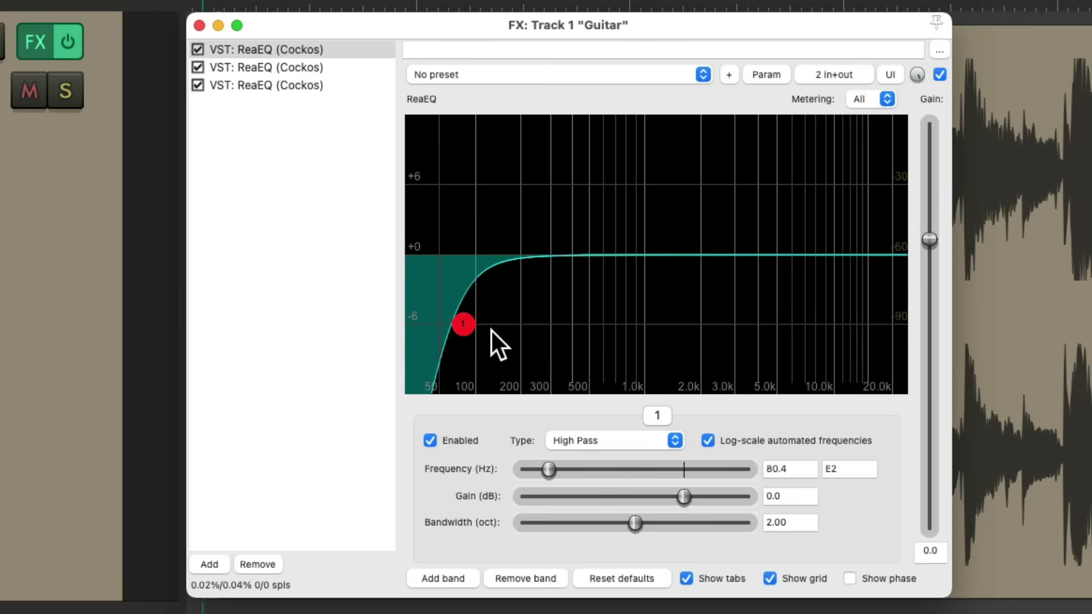
- In the second ReaEQ, cut band 2 to about -4.4 dB and play the guitar
click(355, 67)
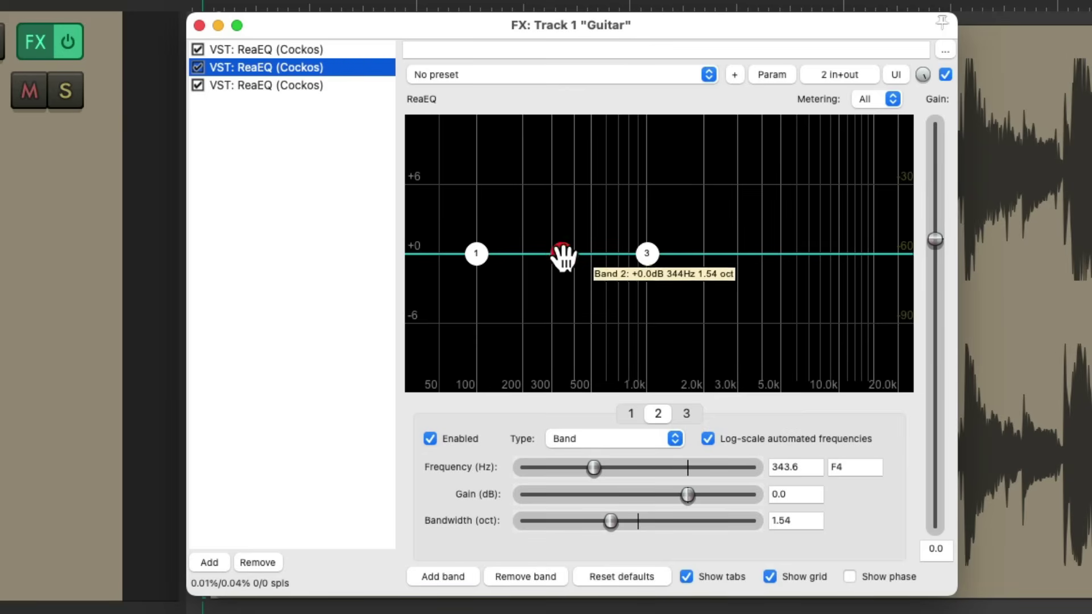
drag(562, 254, 569, 327)
key(space)
key(space)
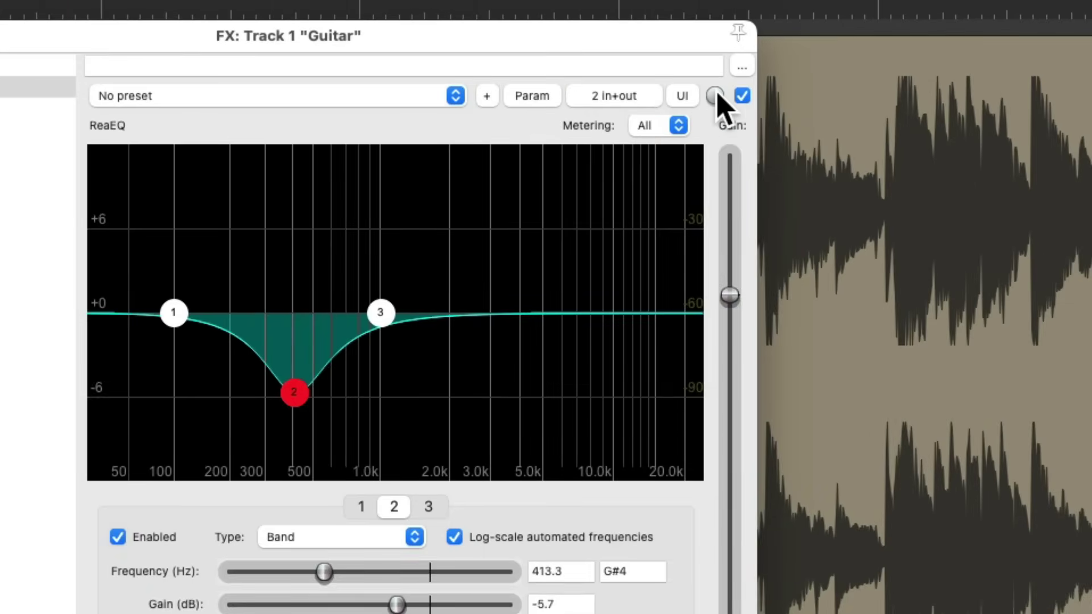
- Enable Delta solo on the second ReaEQ and sweep the band 2 dip across the spectrum
right_click(717, 94)
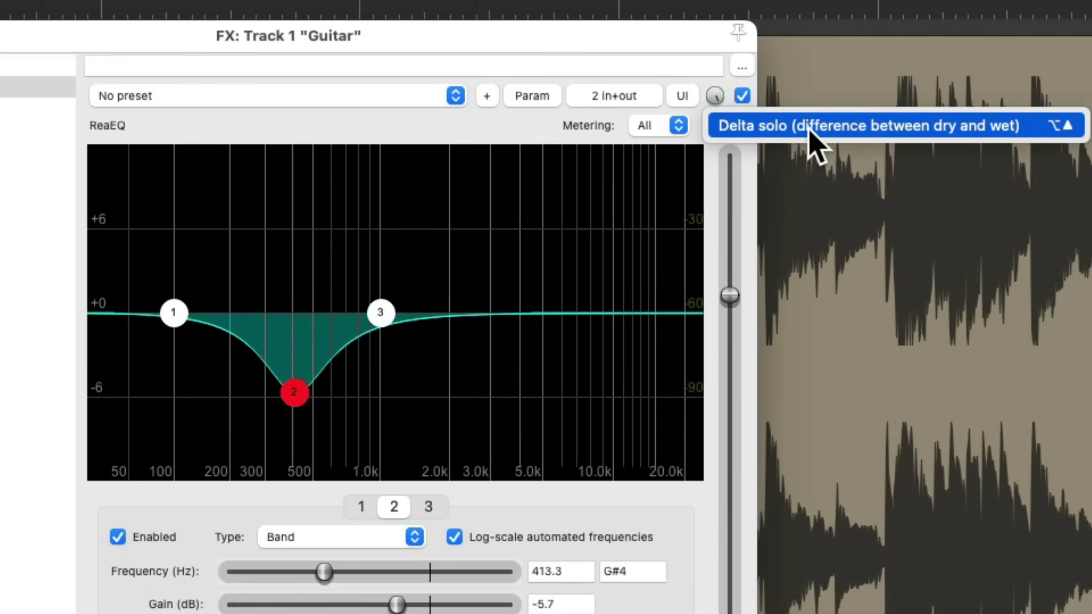
click(841, 134)
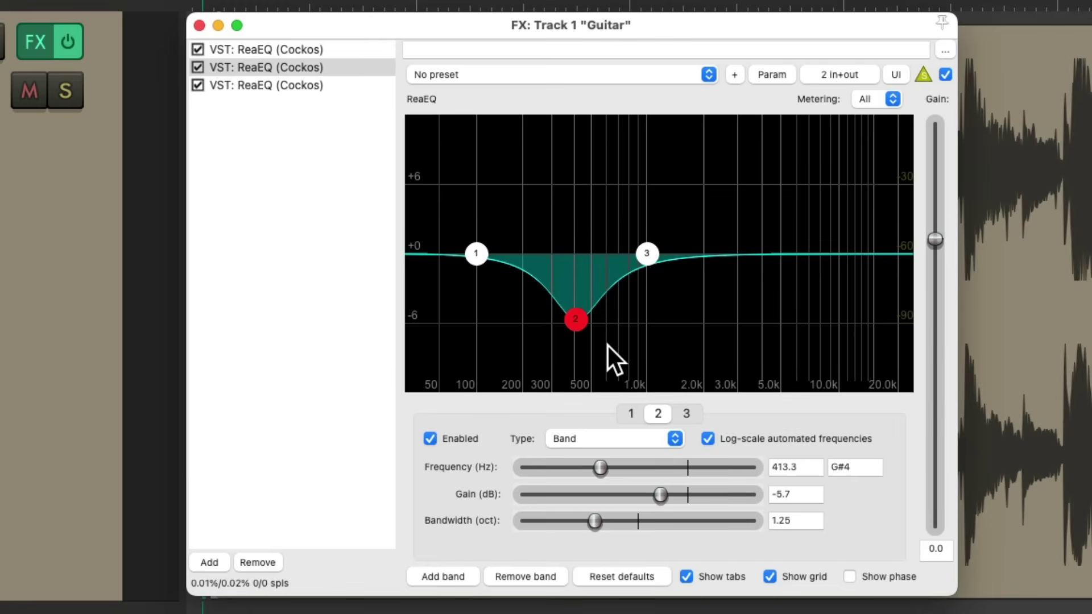
key(space)
drag(577, 319, 532, 324)
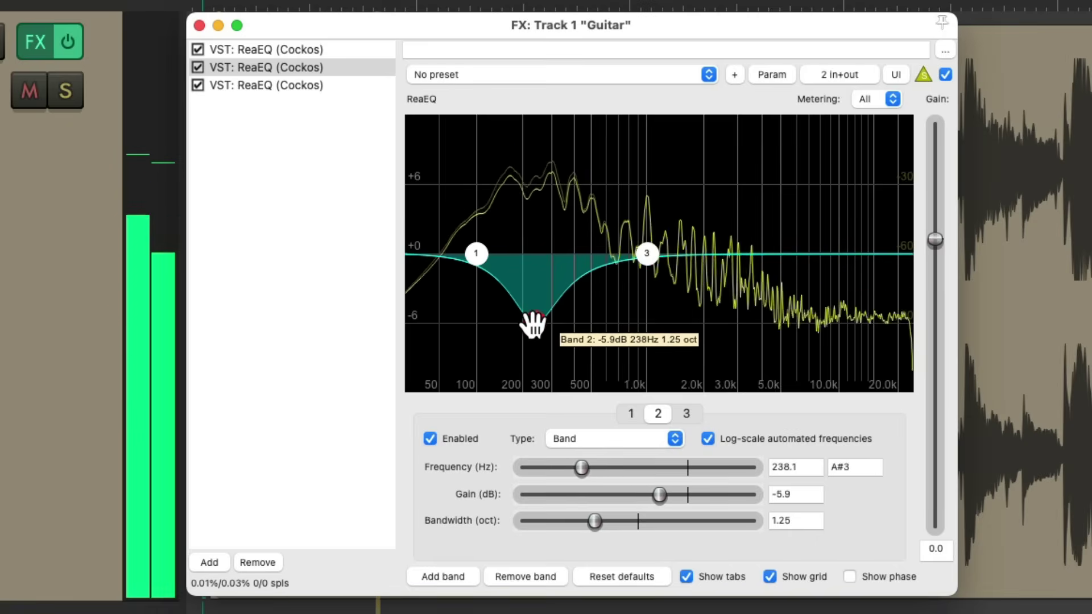
key(space)
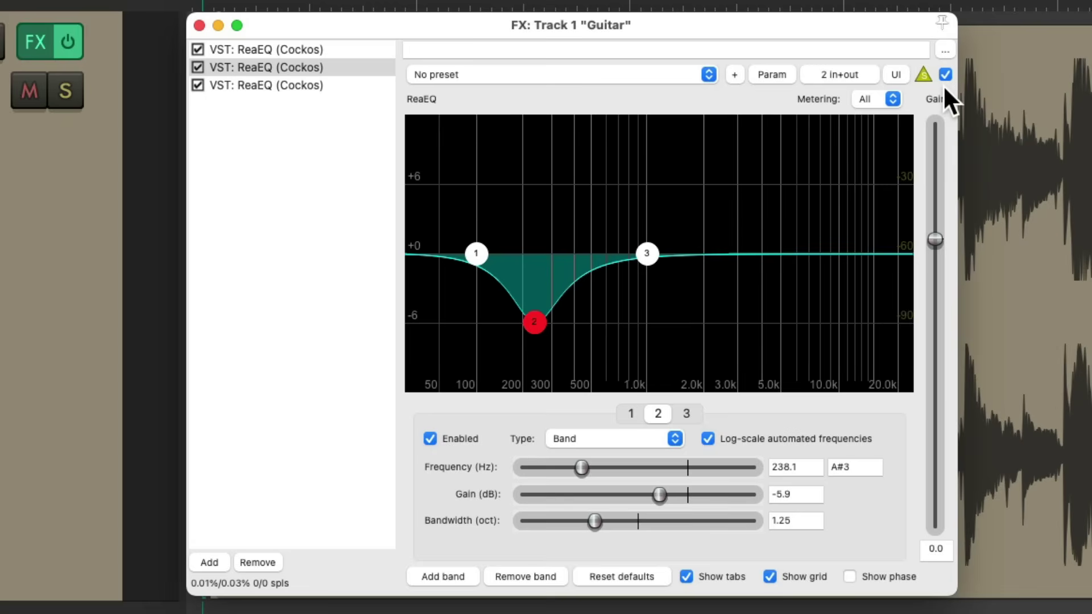
- Try deeper and lower band 2 cuts, ending at 356.6 Hz, -2.3 dB, 1.25 octaves wide
key(space)
drag(533, 322, 557, 348)
key(space)
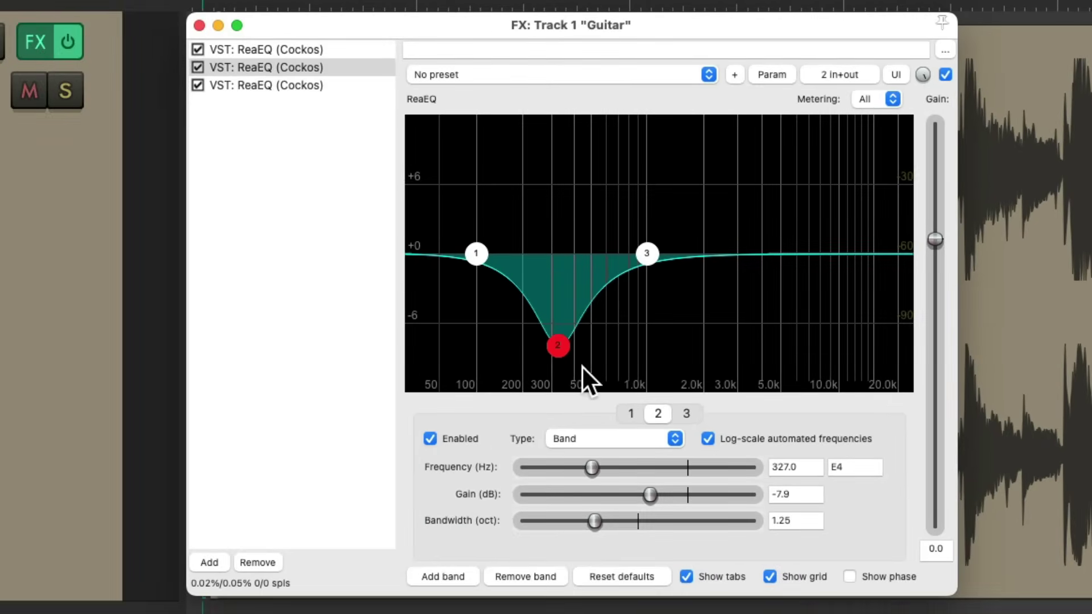
key(space)
drag(272, 424, 272, 422)
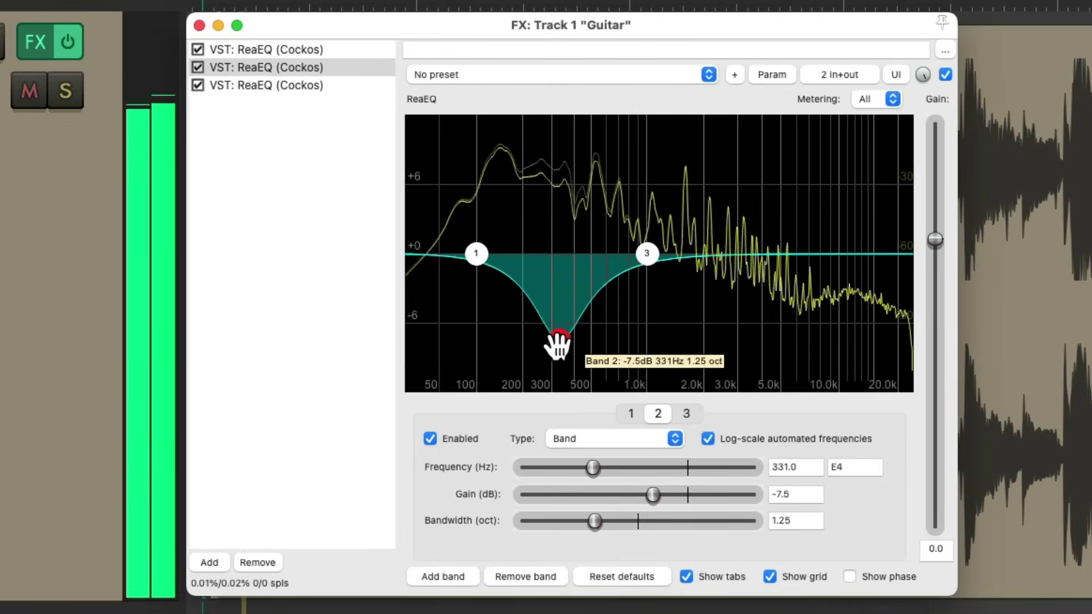
drag(557, 344, 563, 285)
key(space)
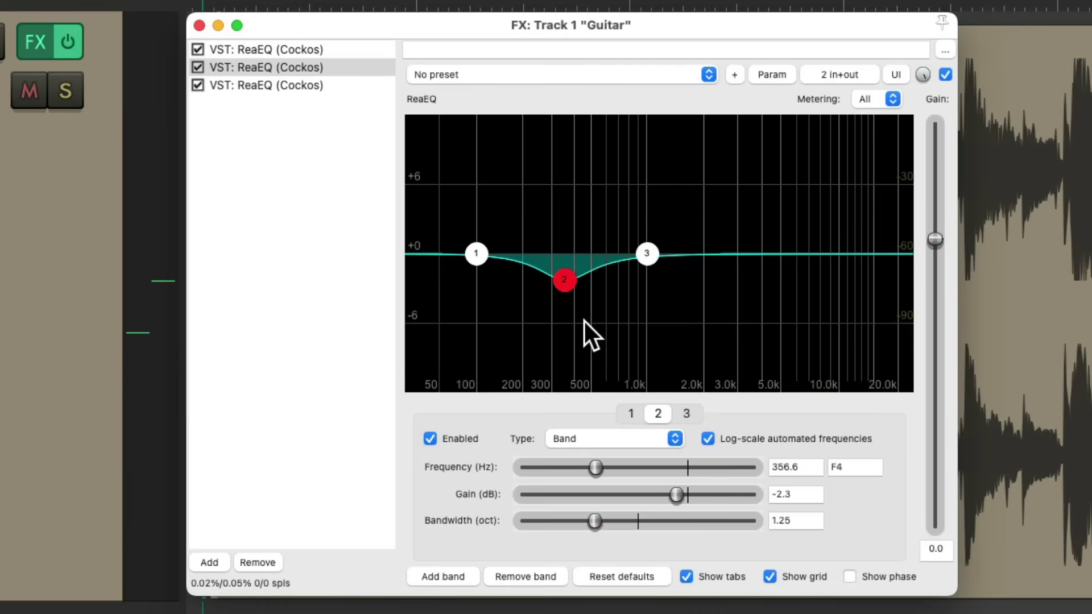
- Select the third ReaEQ and boost its high shelf to about +2.7 dB while playing
click(341, 84)
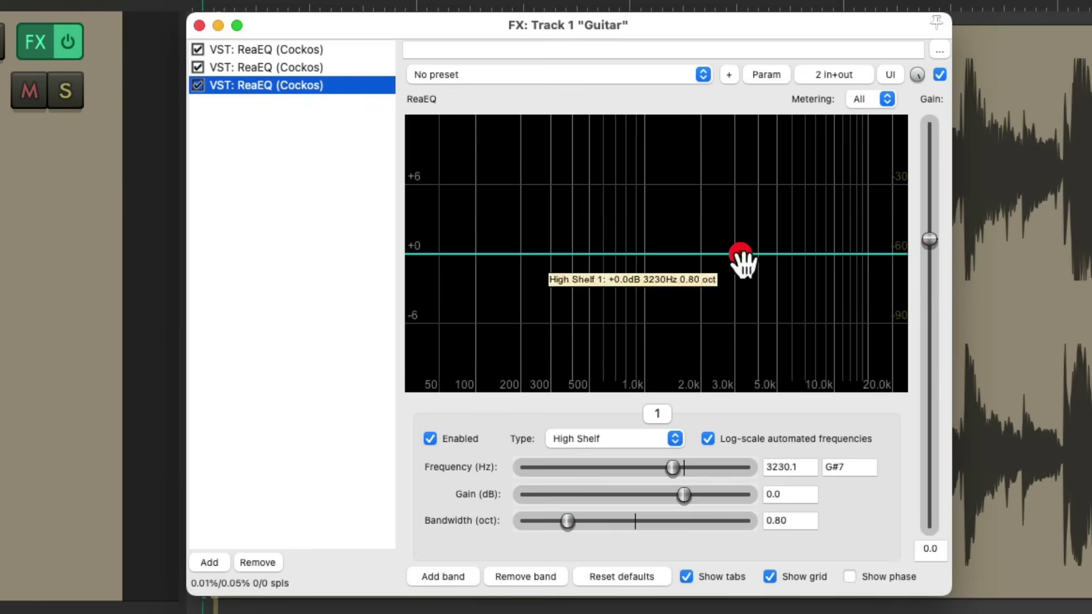
key(space)
drag(740, 255, 732, 219)
key(space)
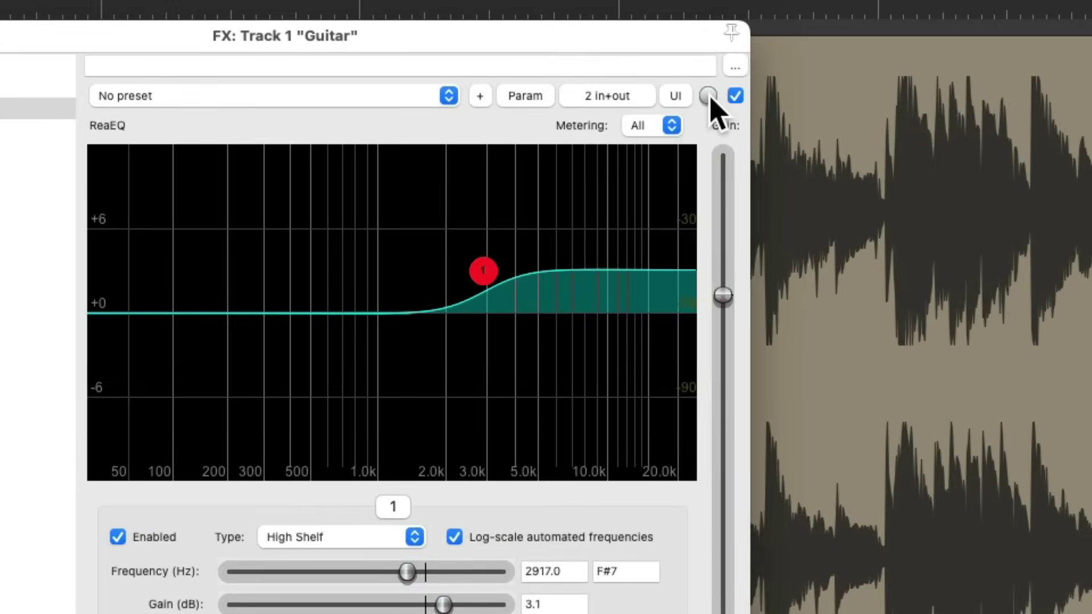
- Enable Delta solo, flatten the high shelf to +0.3 dB, then raise it toward 7.7 dB
right_click(709, 98)
click(709, 141)
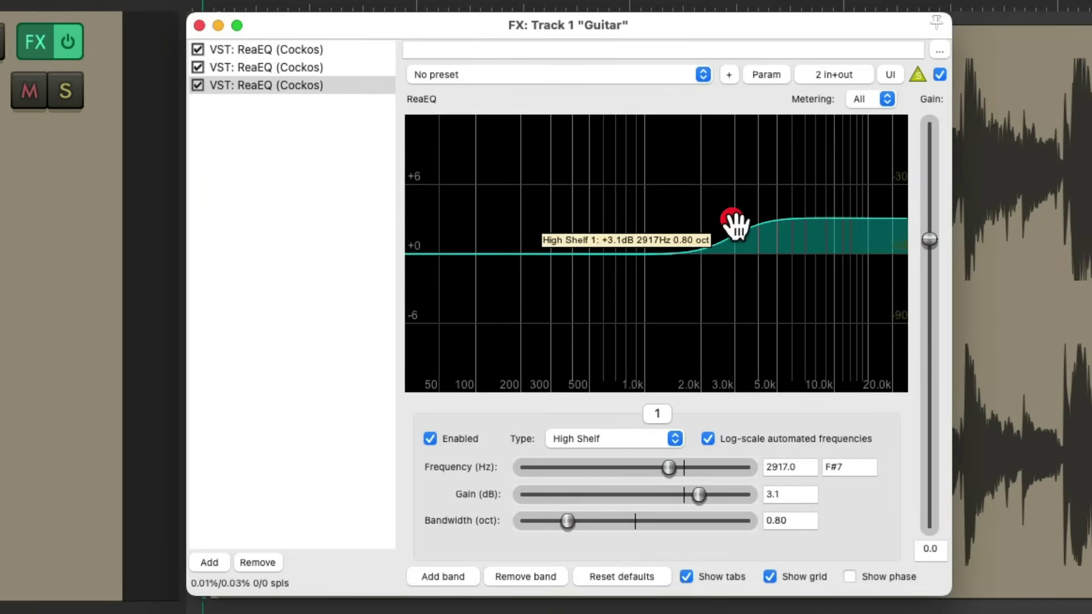
drag(733, 220, 735, 252)
key(space)
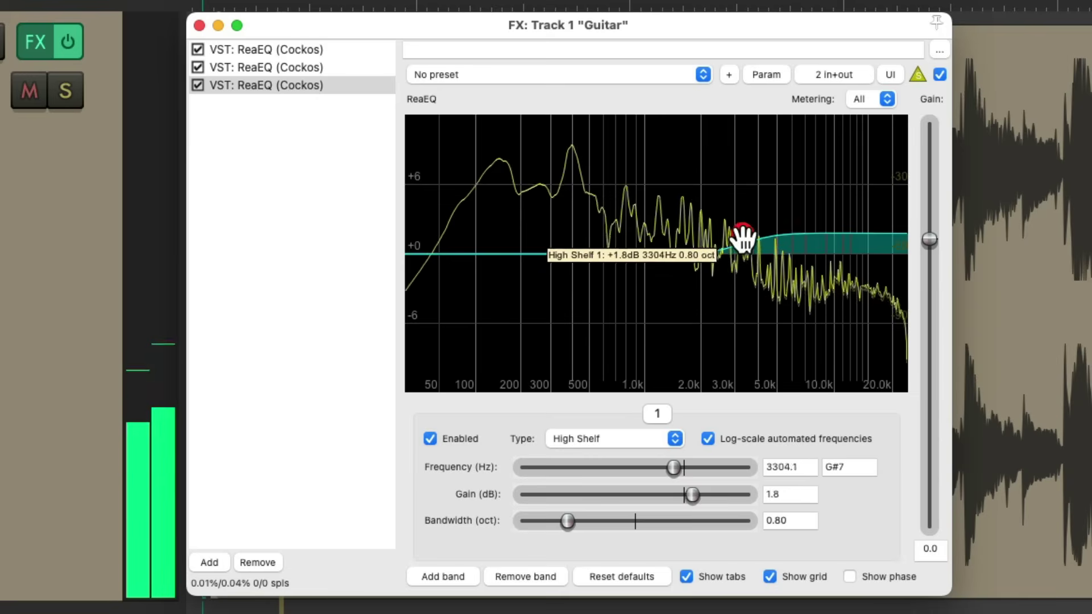
drag(742, 238, 749, 188)
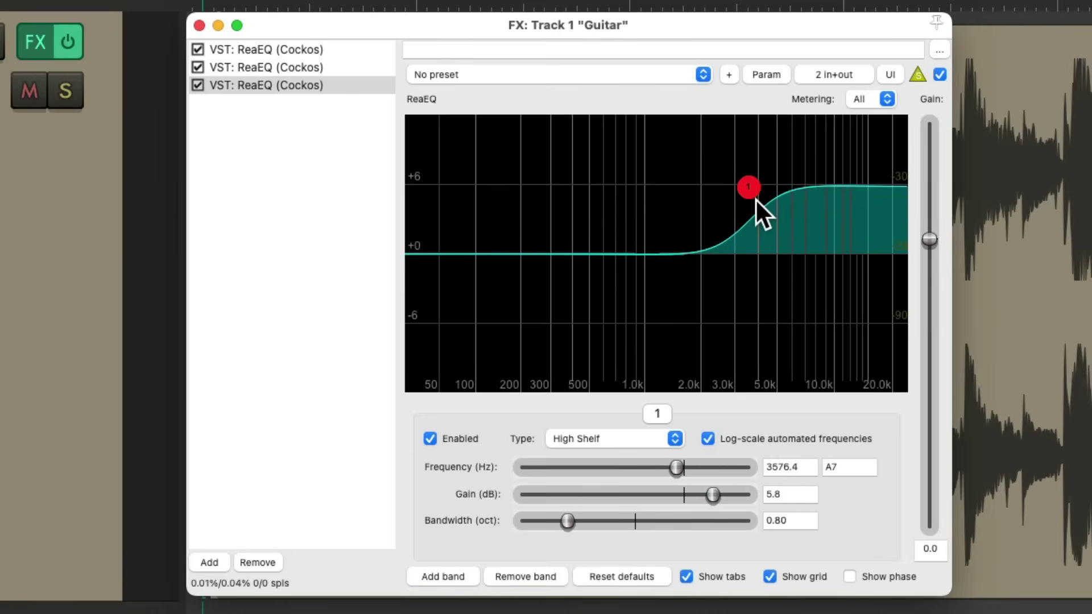
- Fine-tune the high shelf to about +5 dB near 3.5 kHz and turn Delta solo on
mouse_move(749, 188)
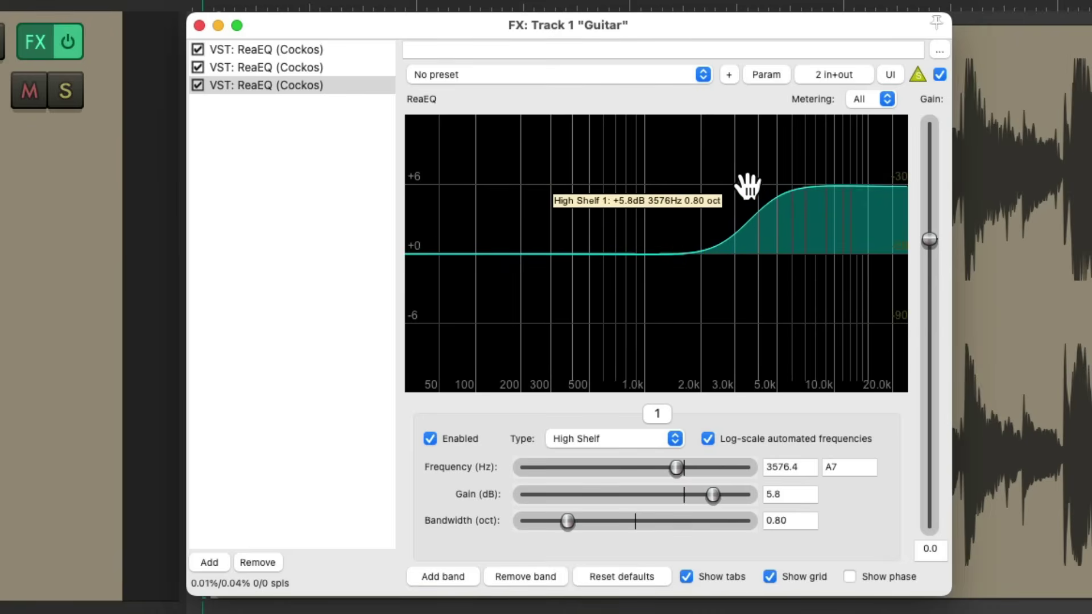
mouse_move(748, 188)
mouse_down()
mouse_move(762, 180)
mouse_move(721, 173)
mouse_move(736, 241)
mouse_move(770, 168)
mouse_move(745, 178)
mouse_up()
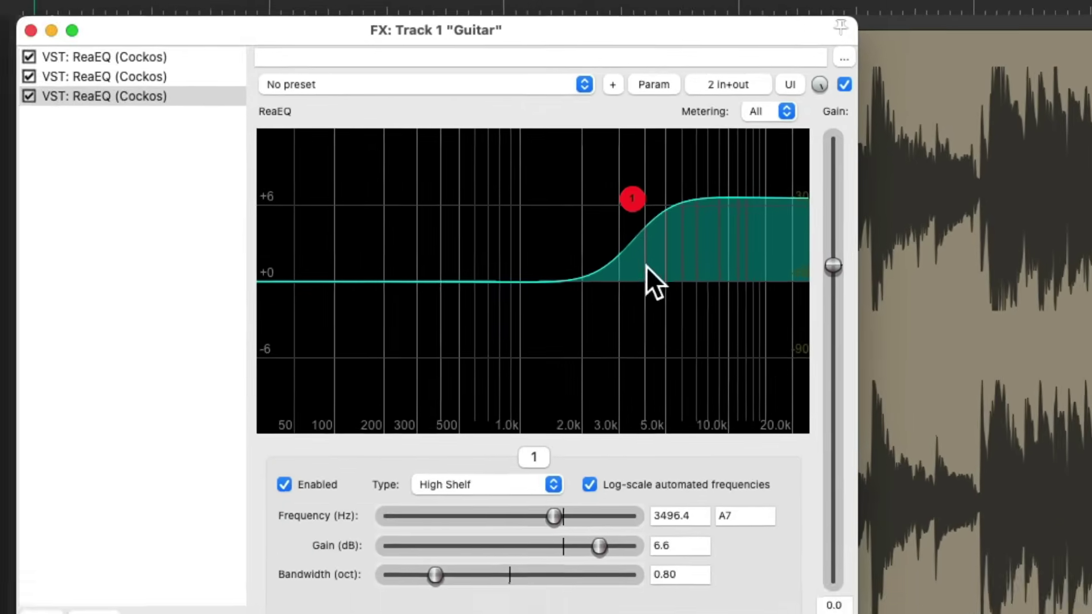
mouse_move(501, 225)
mouse_move(747, 183)
mouse_down()
mouse_move(747, 250)
mouse_move(746, 200)
mouse_up()
key(space)
key(space)
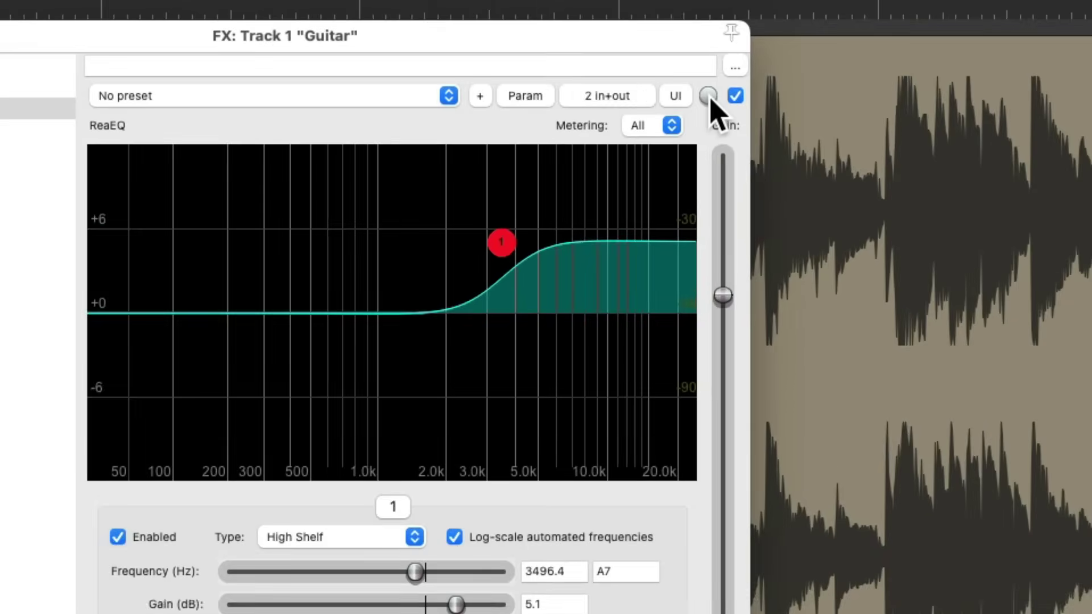
right_click(918, 80)
click(720, 120)
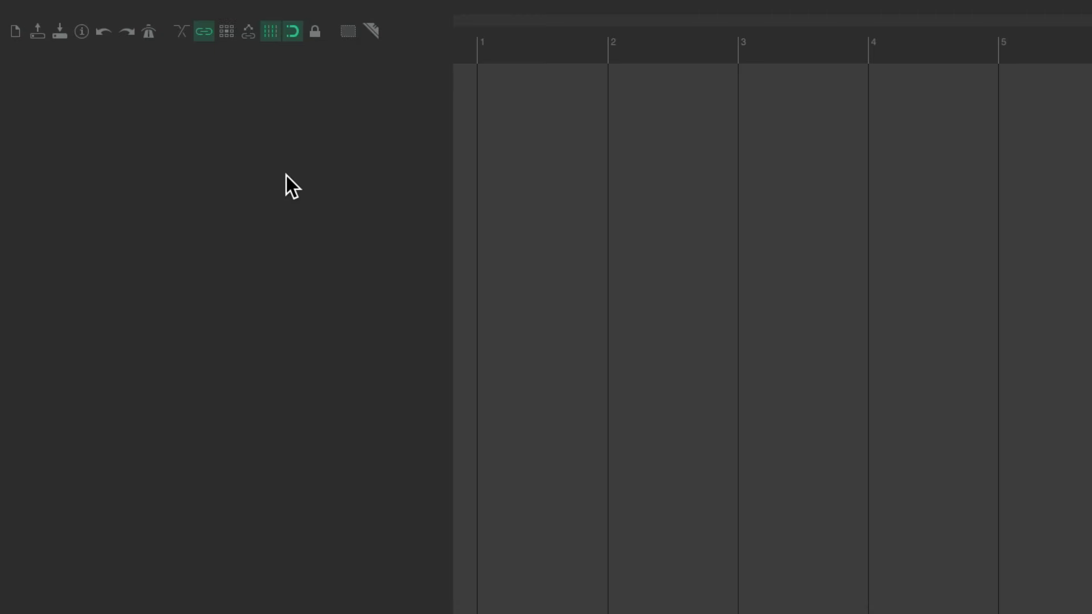
- Add three empty tracks, then select all of them and delete them
double_click(288, 152)
double_click(275, 244)
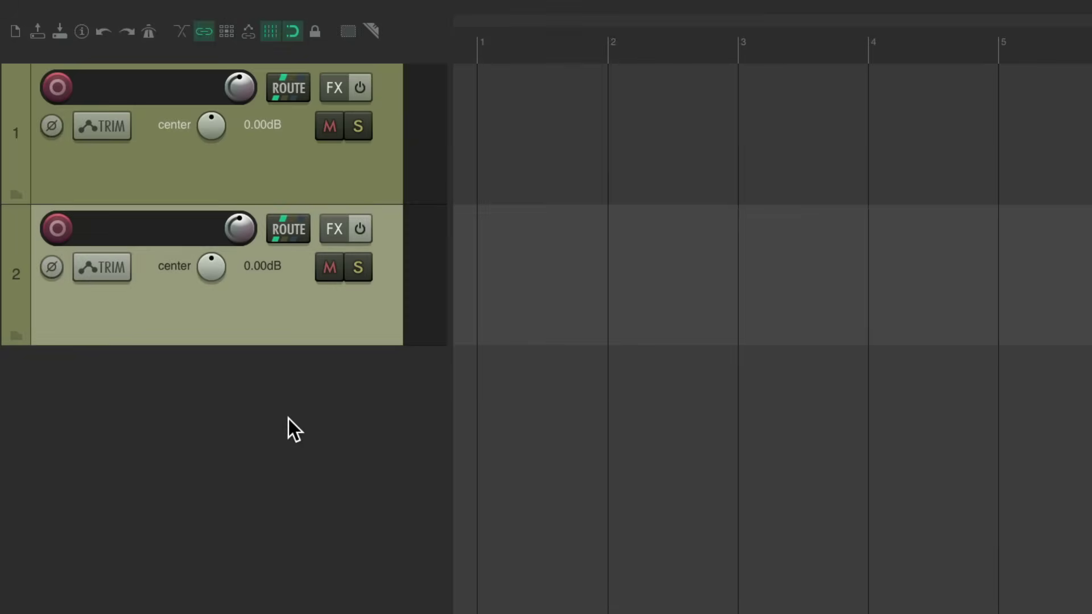
double_click(287, 420)
key(ctrl+a)
key(Delete)
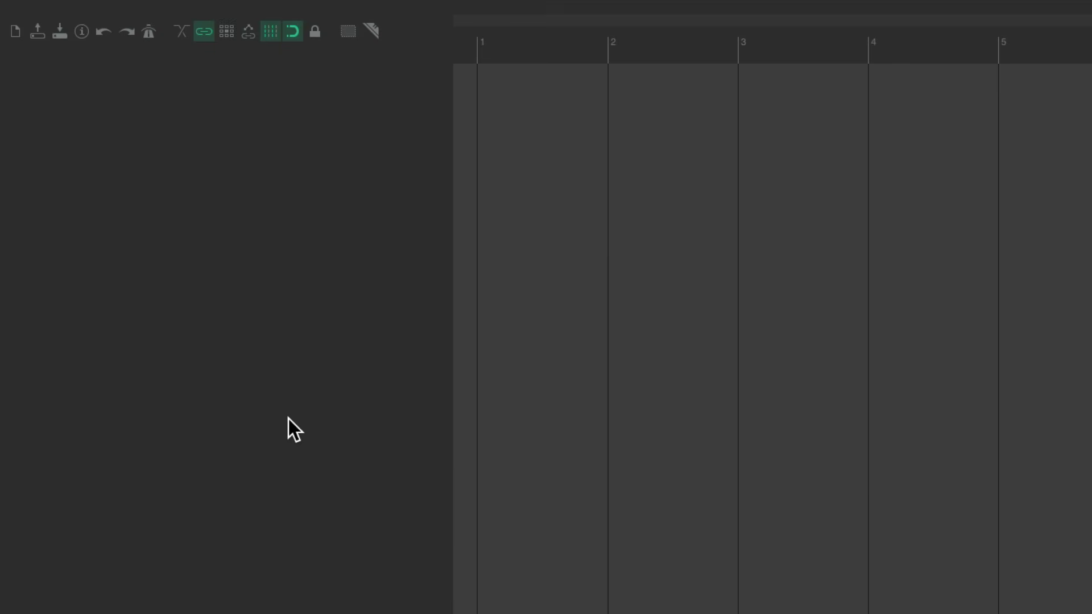
- Insert the Iota Mini virtual instrument on a new track
right_click(285, 171)
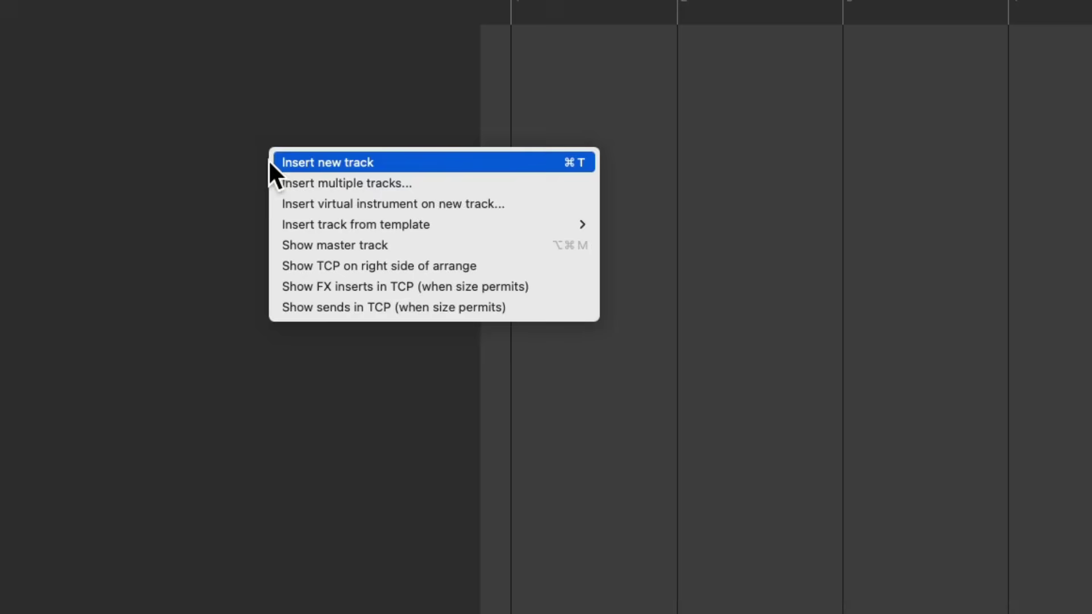
click(285, 211)
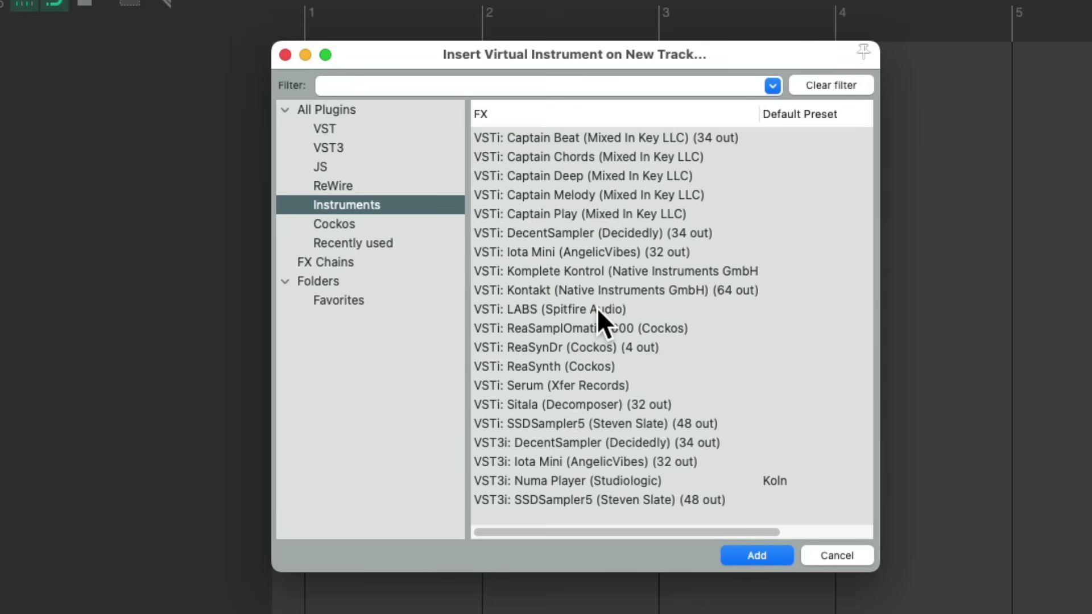
double_click(595, 251)
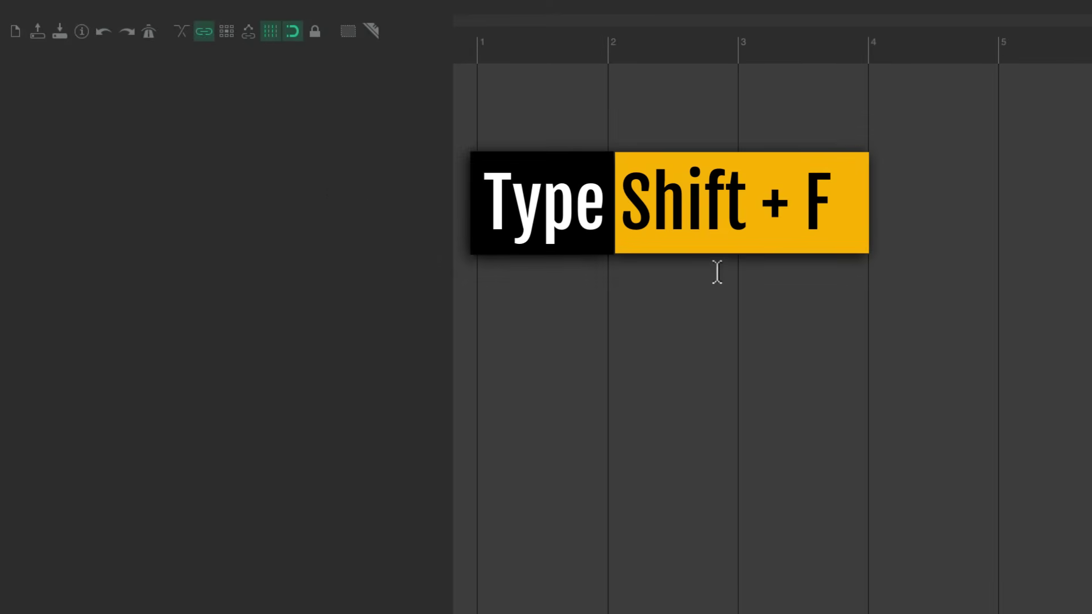
- Filter the FX browser for 'eq' and drag ReaEQ onto the empty track area
key(shift+f)
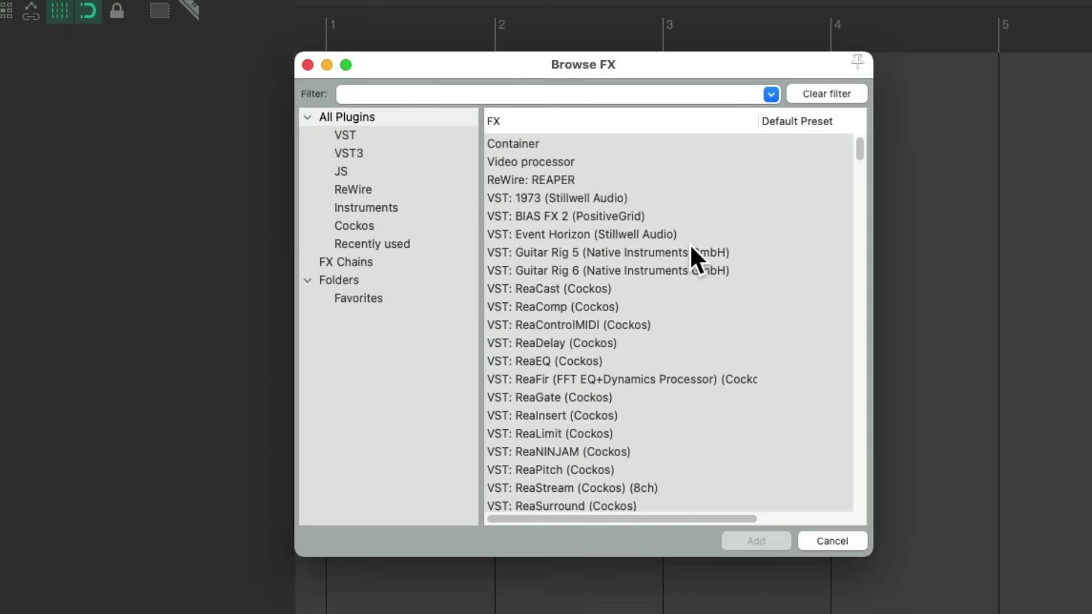
text(eq)
drag(536, 144, 49, 238)
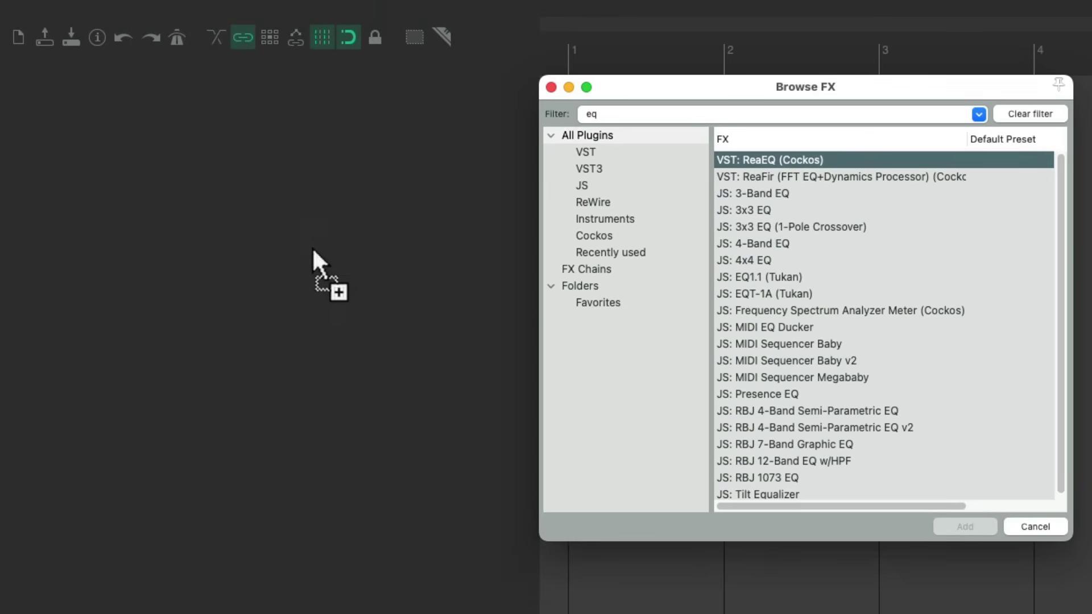
drag(312, 246, 331, 196)
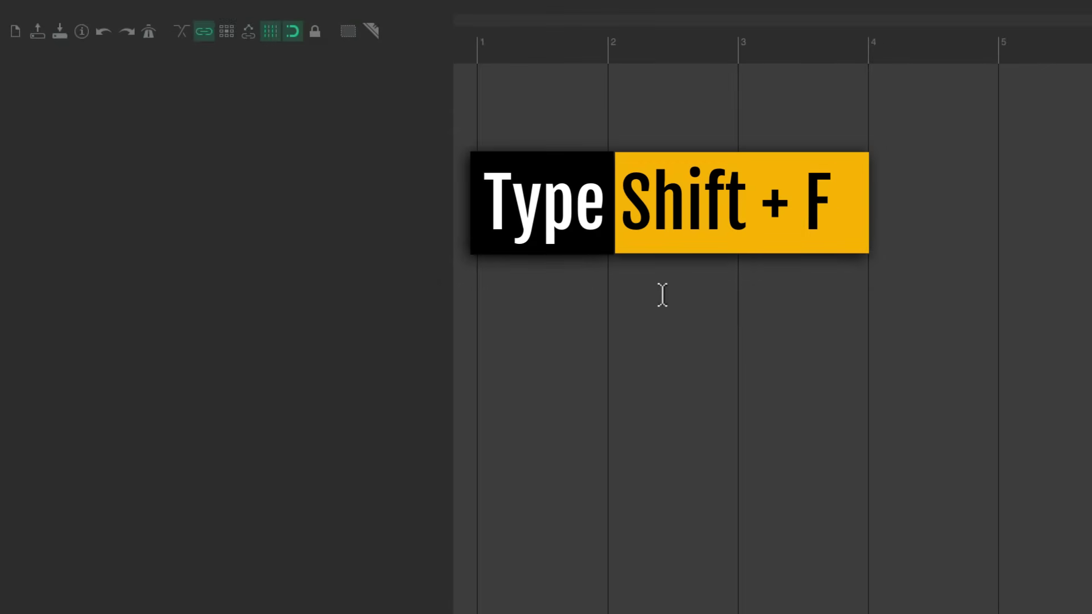
- Select ReaComp, ReaDelay, ReaEQ and ReaGate in the FX browser and drag them onto the track area
key(shift+f)
click(621, 174)
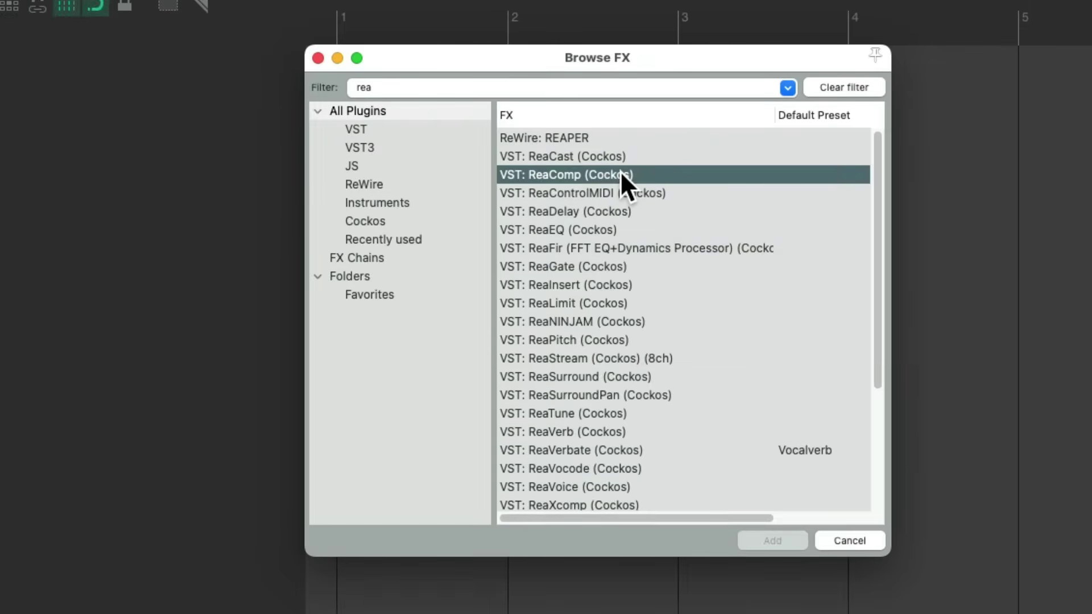
super+click(637, 211)
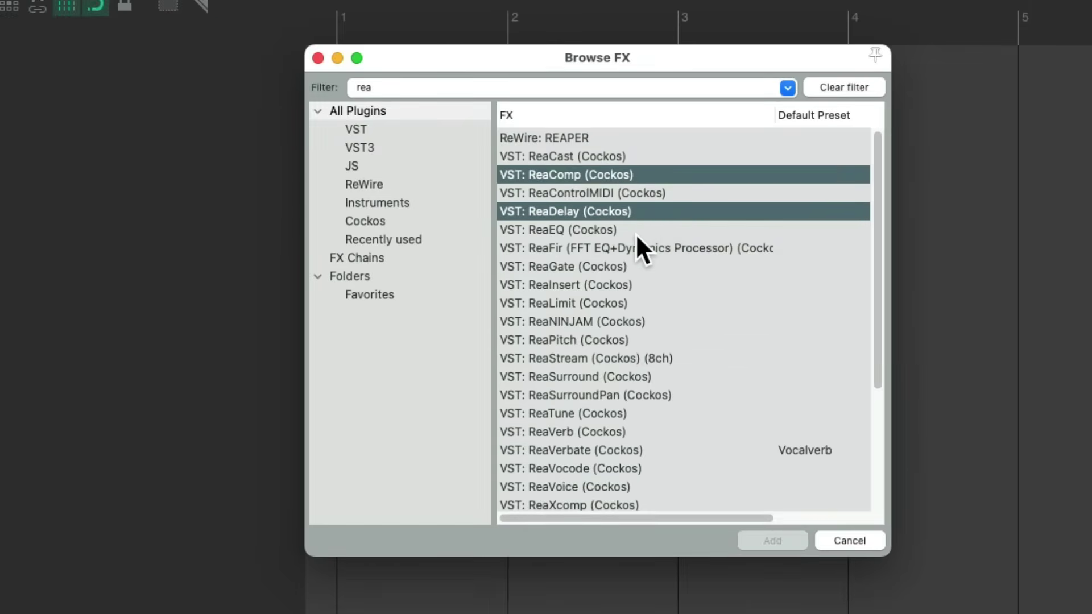
super+click(635, 231)
super+click(648, 265)
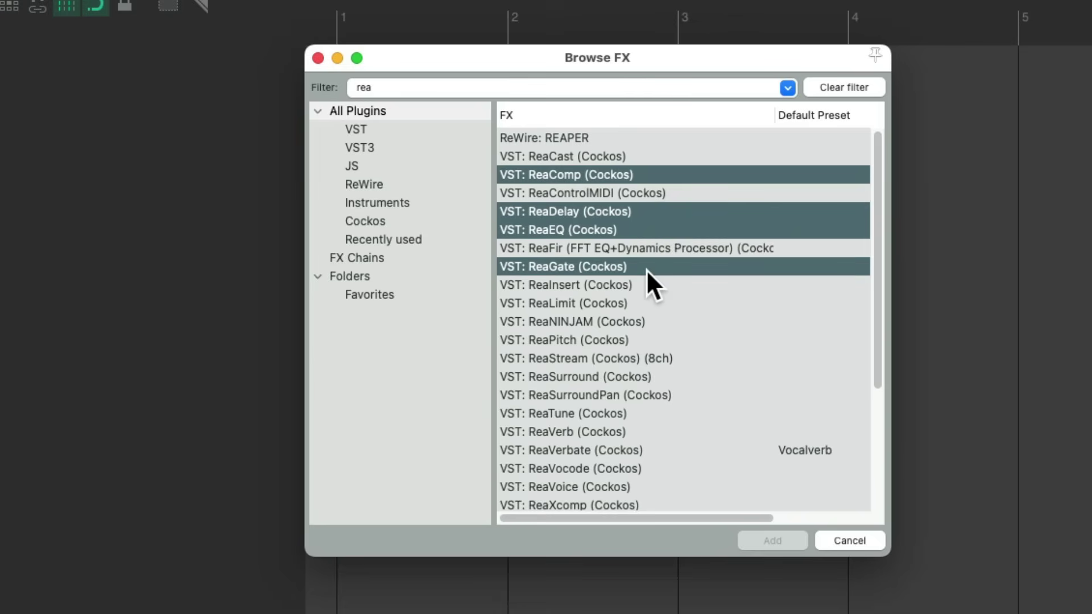
drag(542, 166, 148, 261)
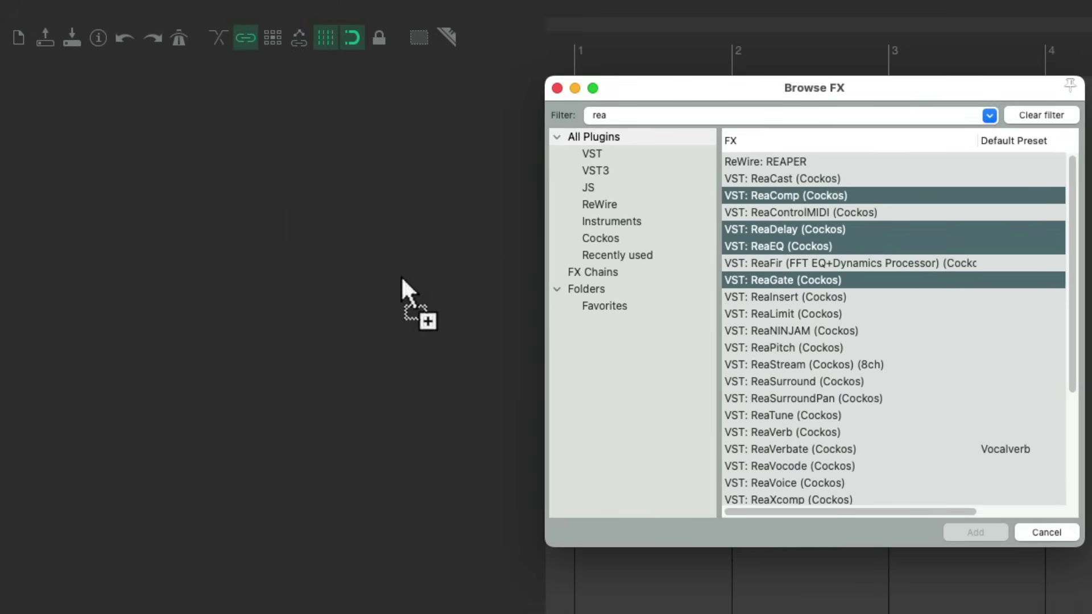
drag(400, 275, 401, 276)
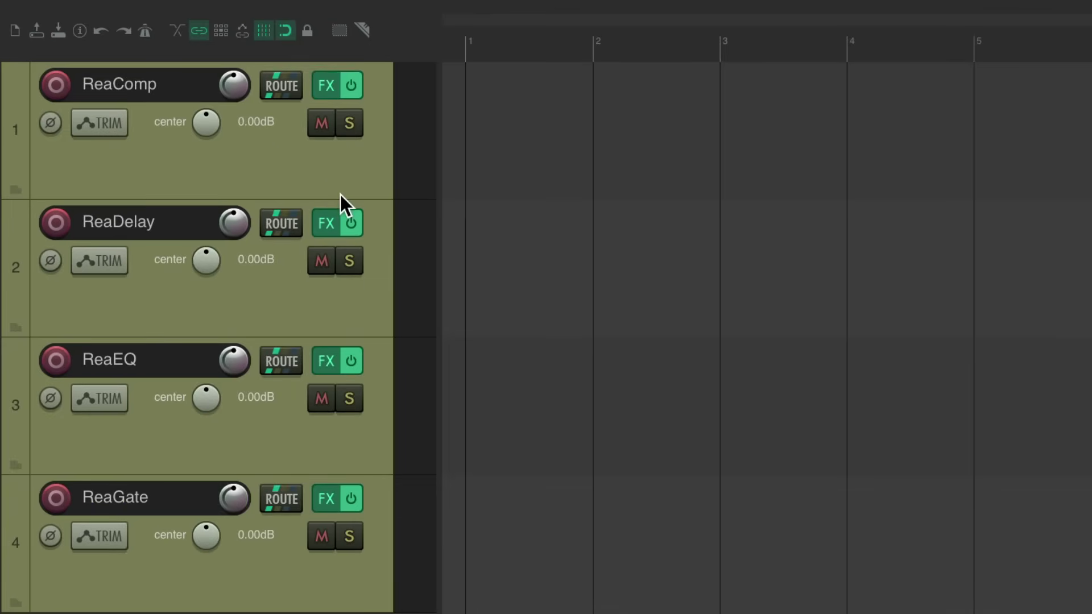
- Check the ReaComp, ReaDelay and ReaEQ windows on tracks 1-3, leaving track 4's ReaGate open
click(321, 87)
key(Escape)
click(327, 223)
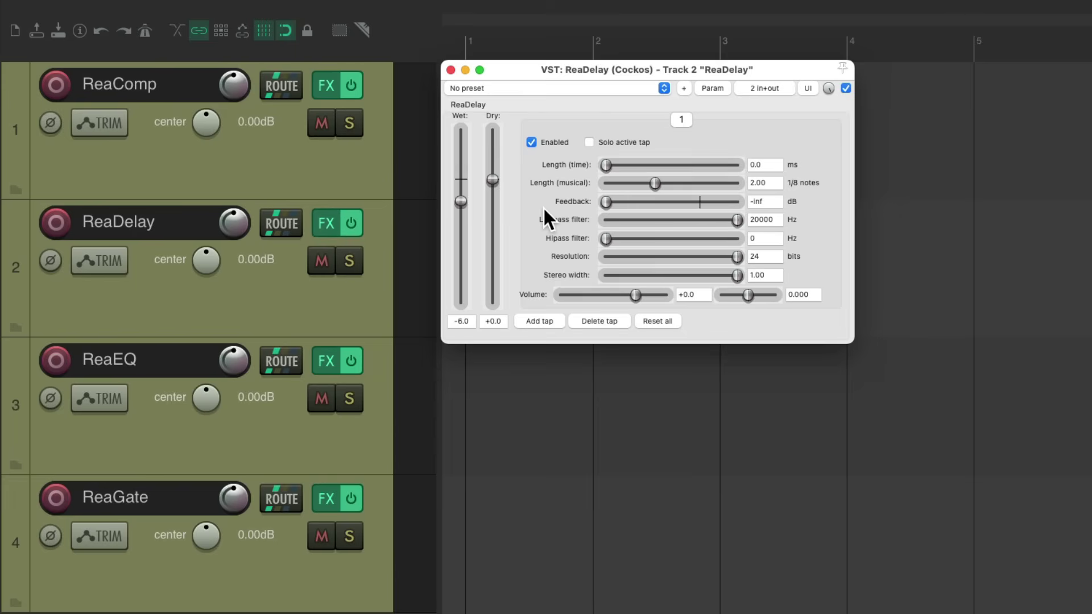
key(Escape)
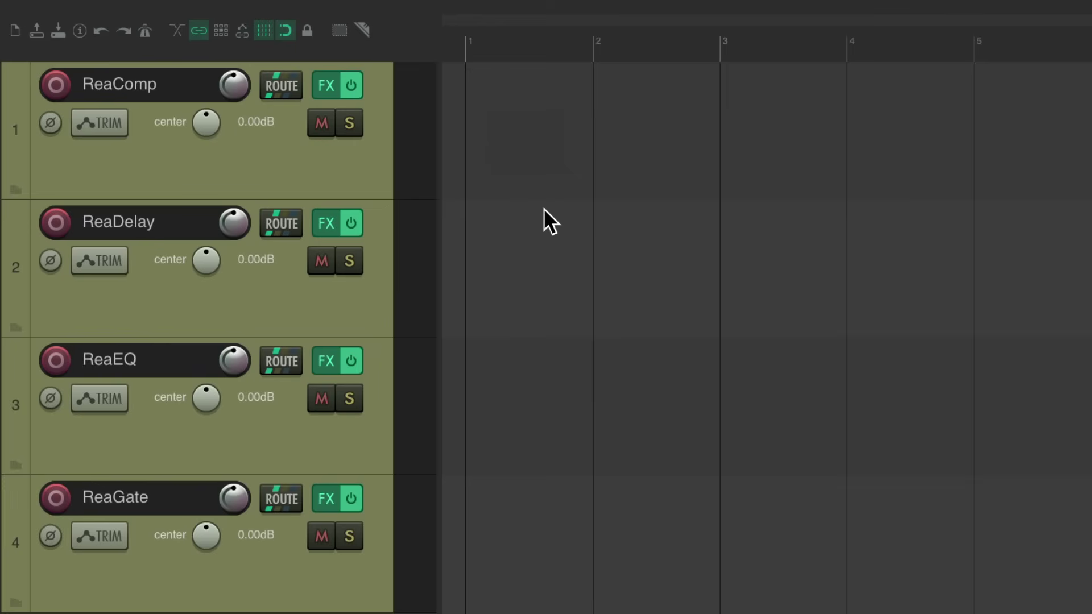
click(326, 367)
key(Escape)
click(325, 504)
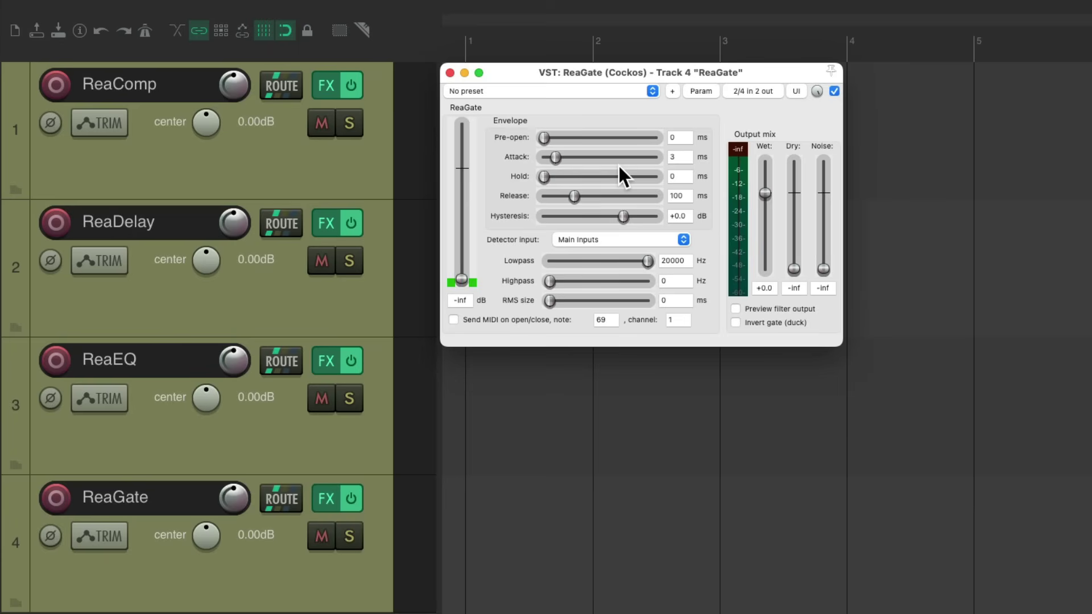